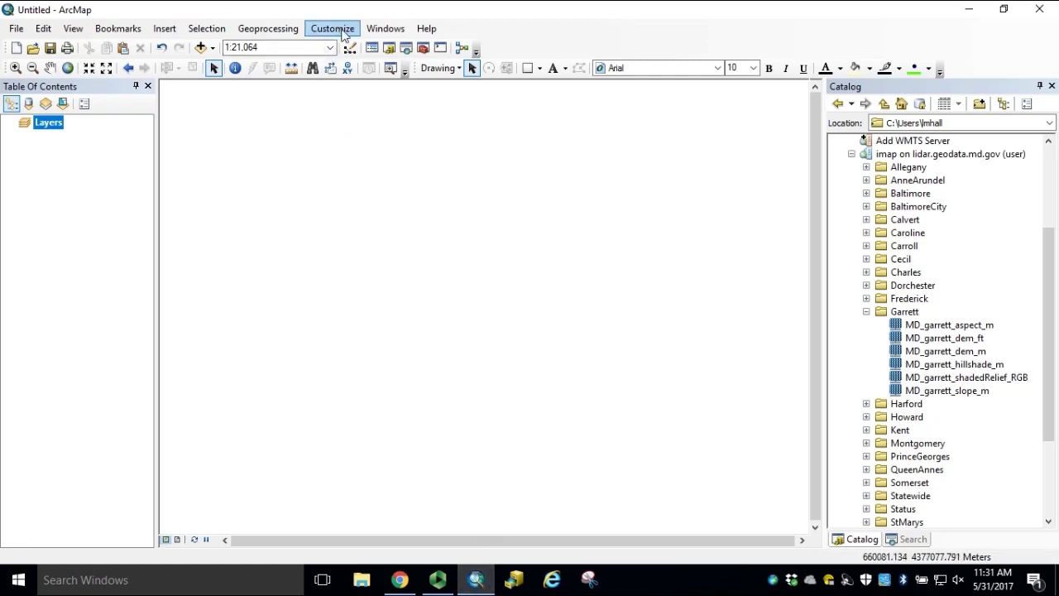
- Confirm the Spatial Analyst extension is enabled, then add MD_garrett_dem_m from the Garrett folder
click(342, 33)
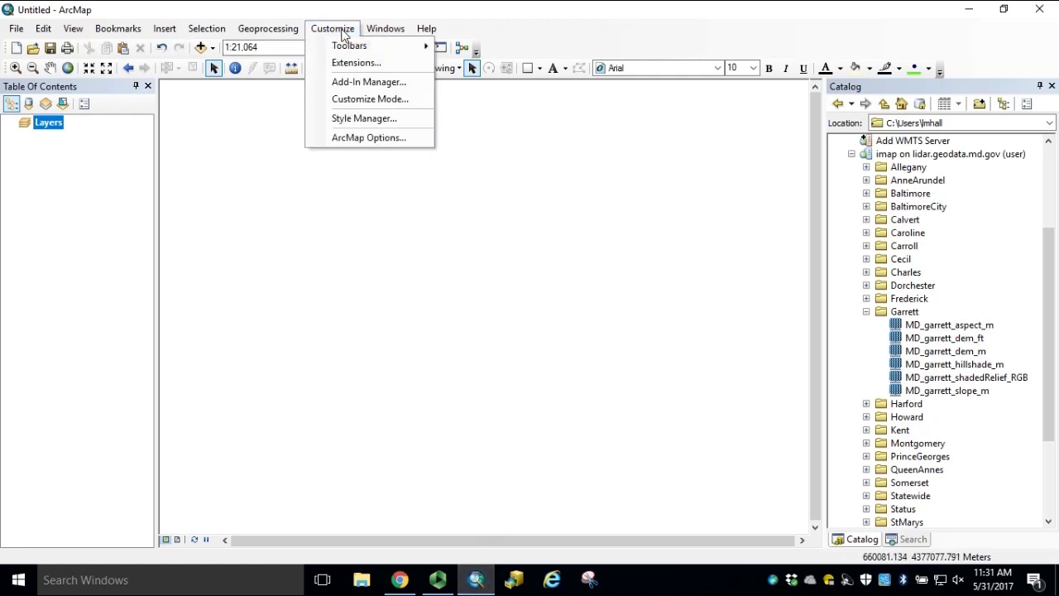
click(407, 67)
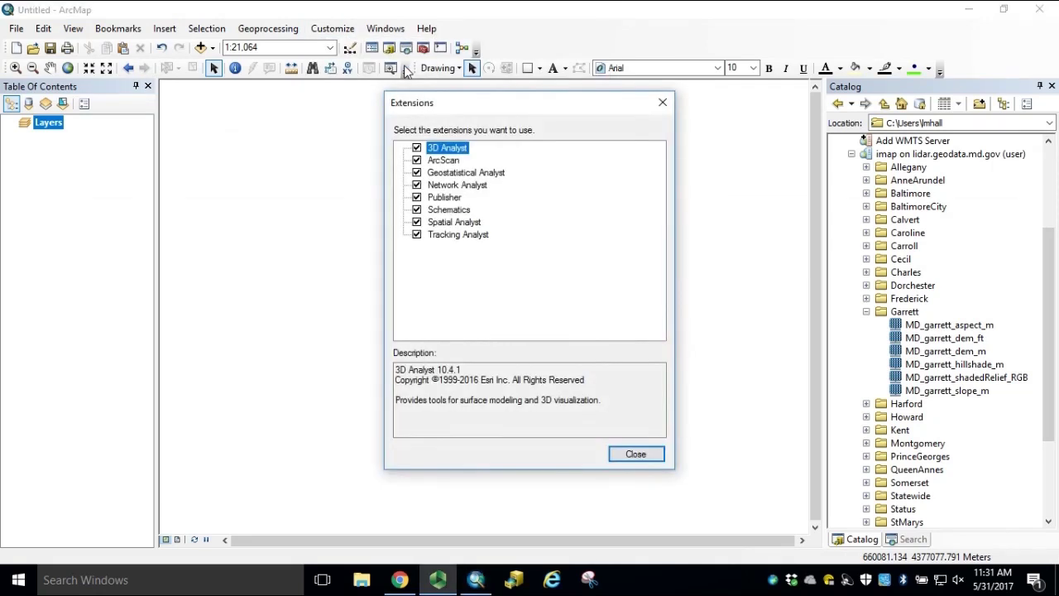
click(456, 225)
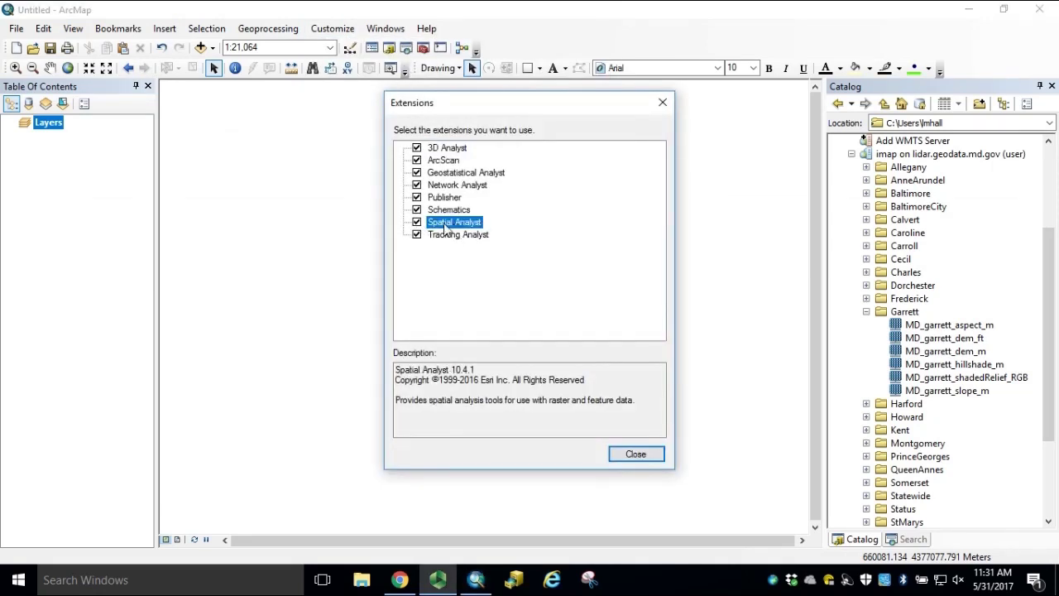
click(636, 454)
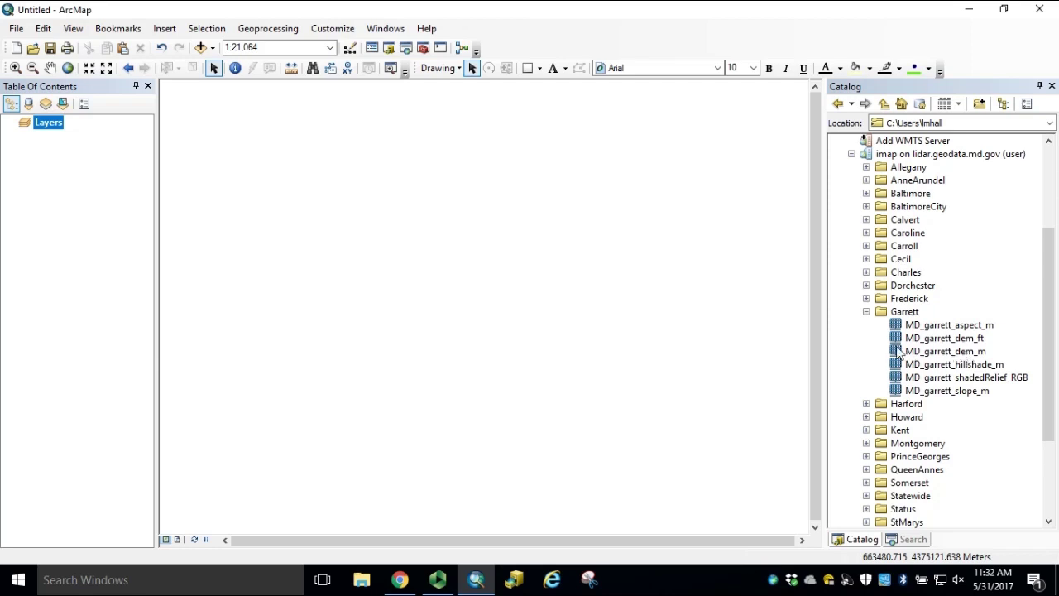
click(953, 352)
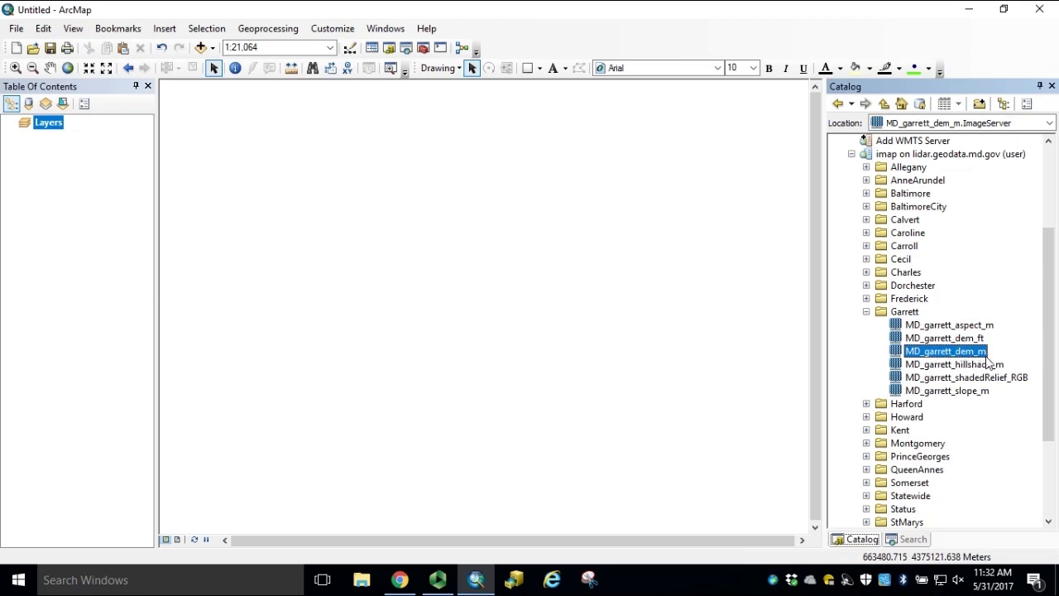
drag(952, 359, 552, 327)
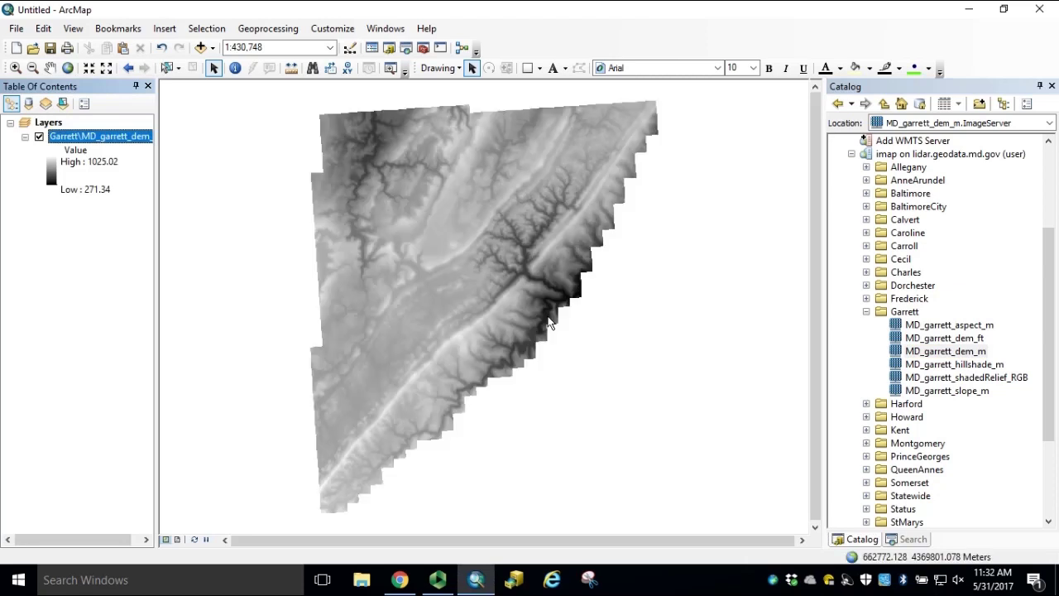
- Mark longitude -79.12253, latitude 39.520649 in decimal degrees with a point and zoom there
click(347, 71)
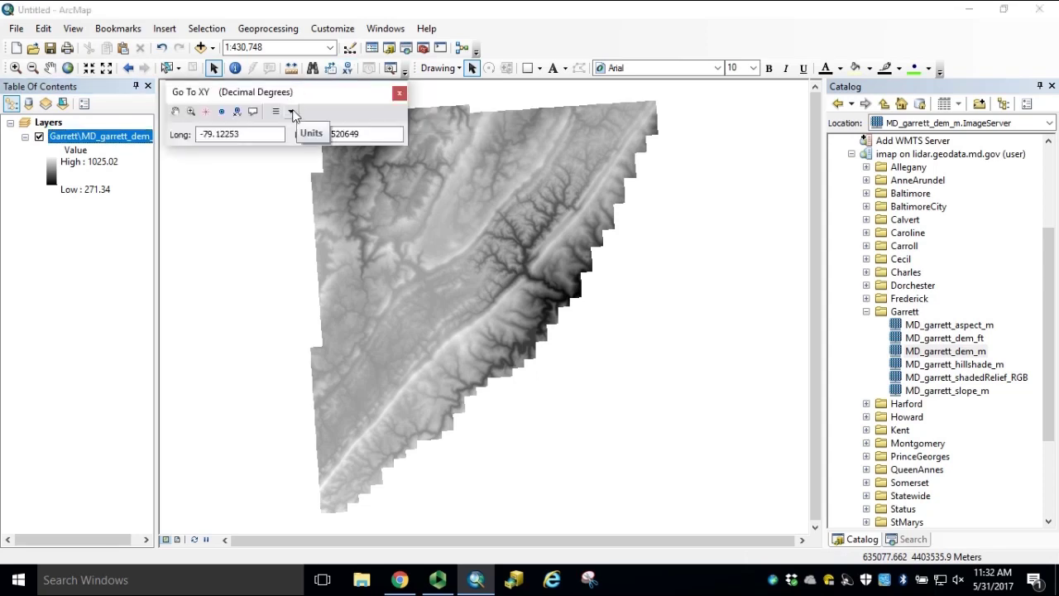
click(291, 111)
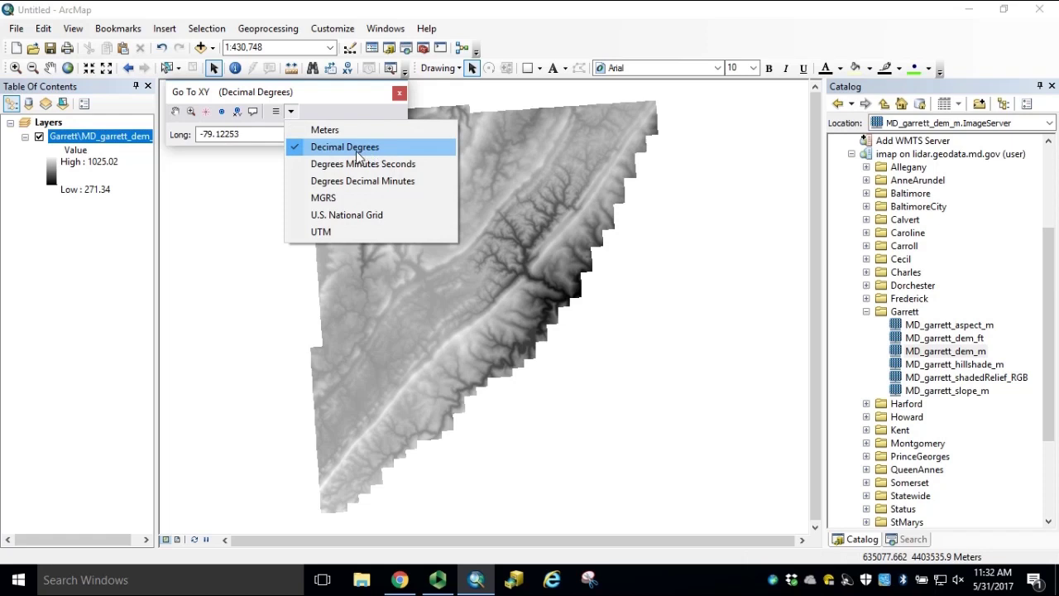
click(358, 147)
click(272, 137)
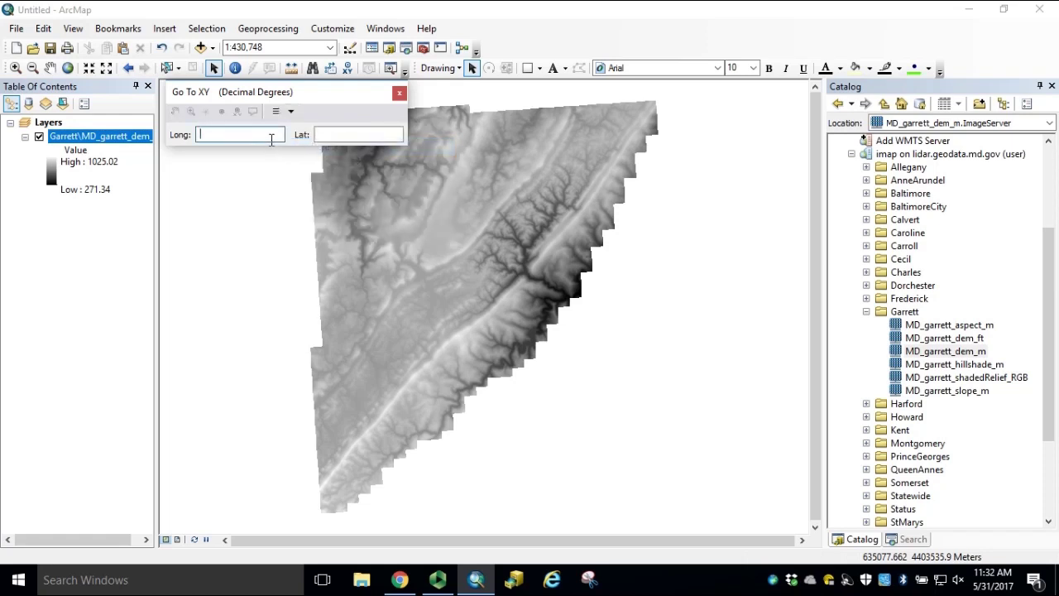
text(-79.12253)
click(320, 134)
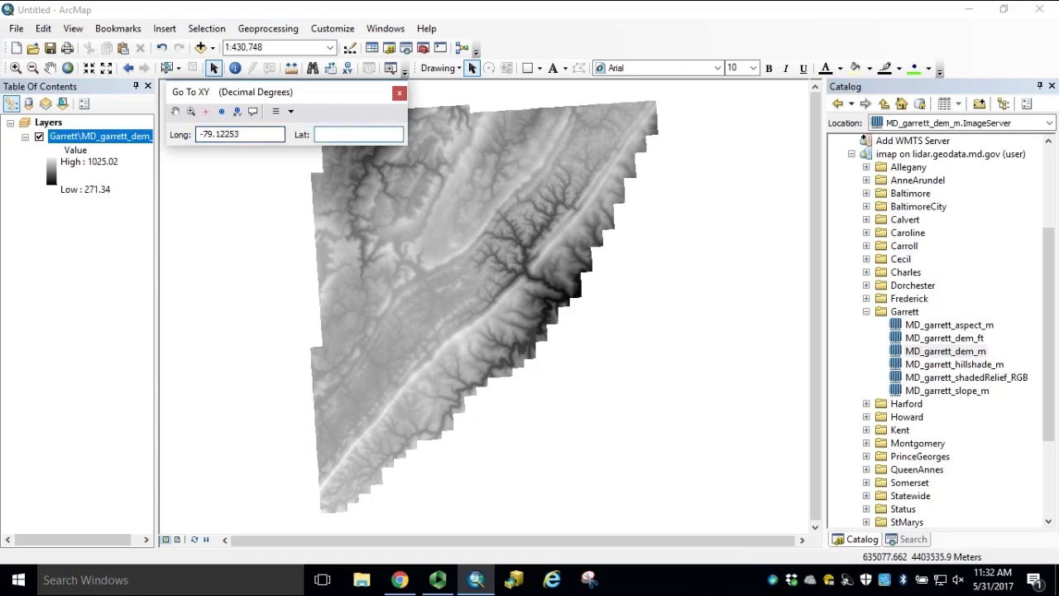
text(39.520649)
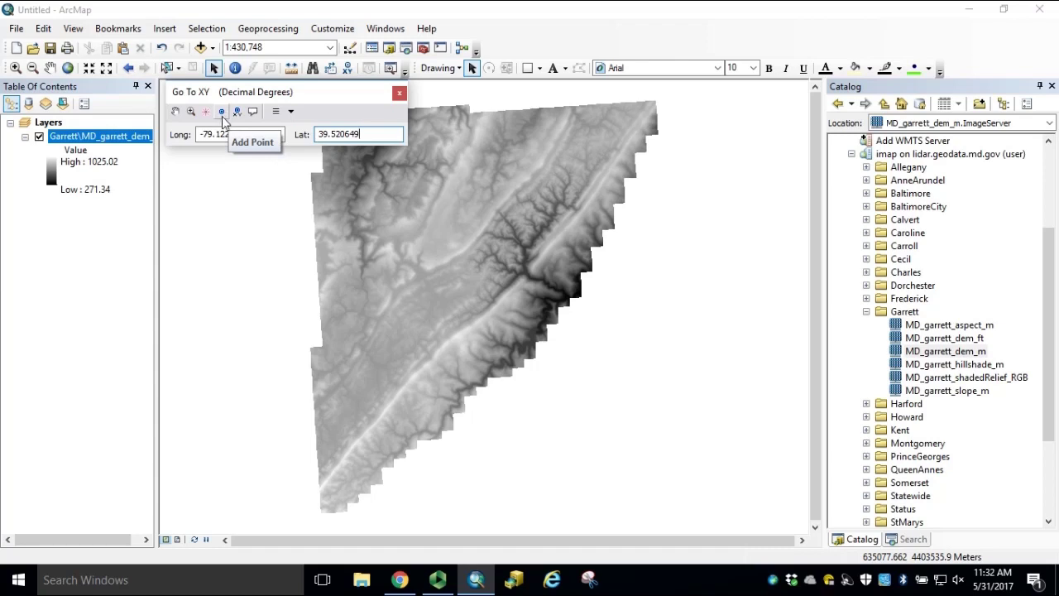
click(222, 113)
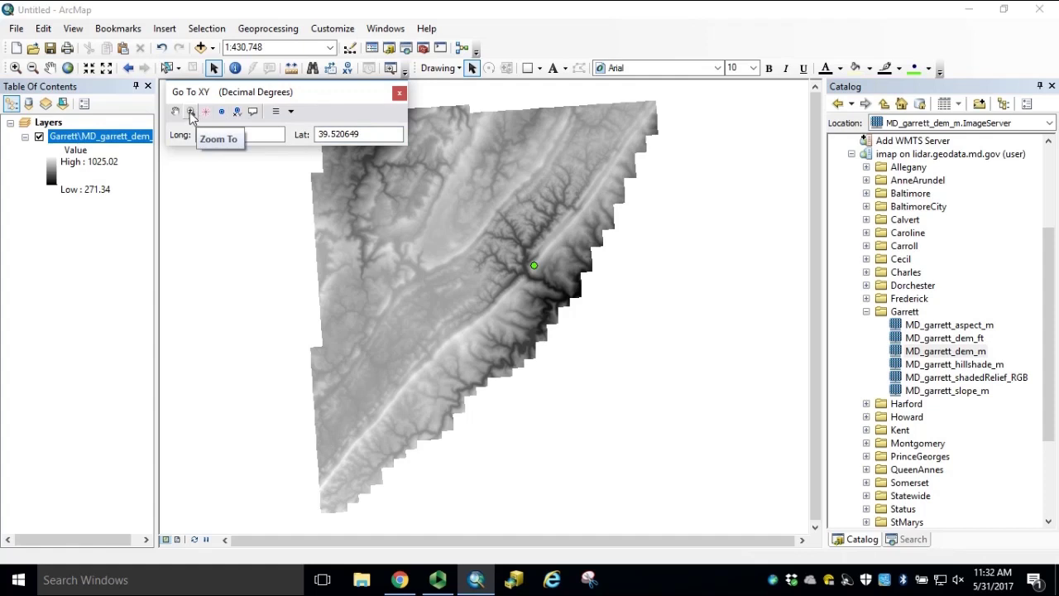
click(190, 113)
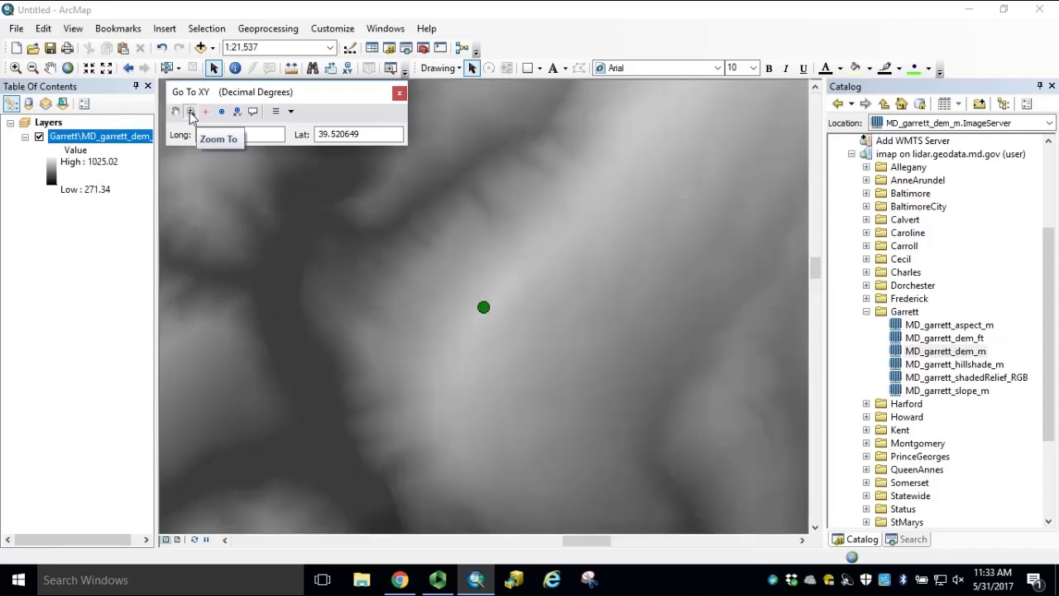
- Close Go To XY, frame the tower point at 1:25,000, and open the Drawing menu
click(398, 93)
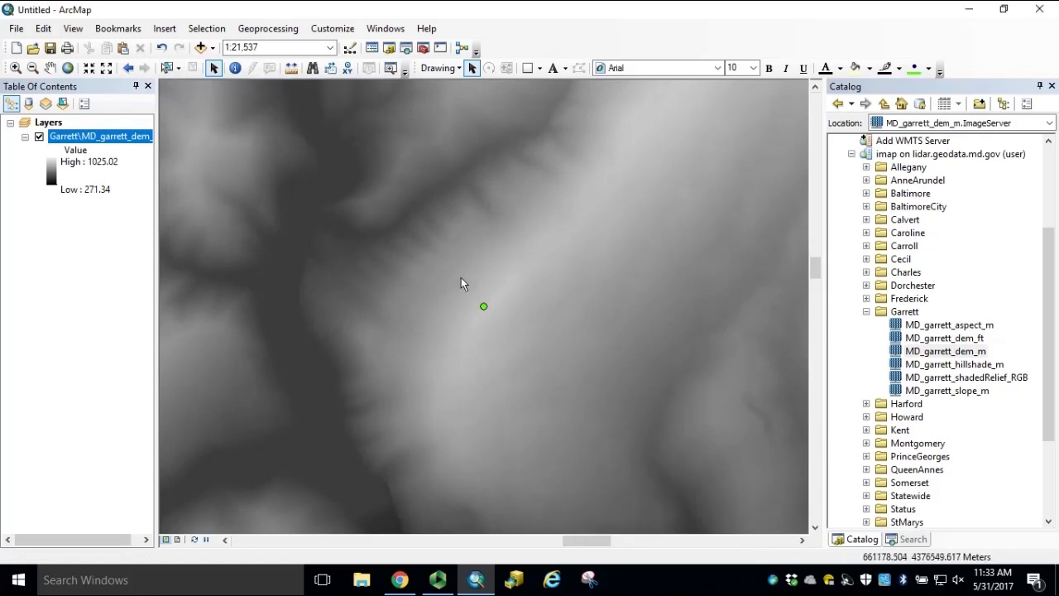
drag(471, 290, 502, 191)
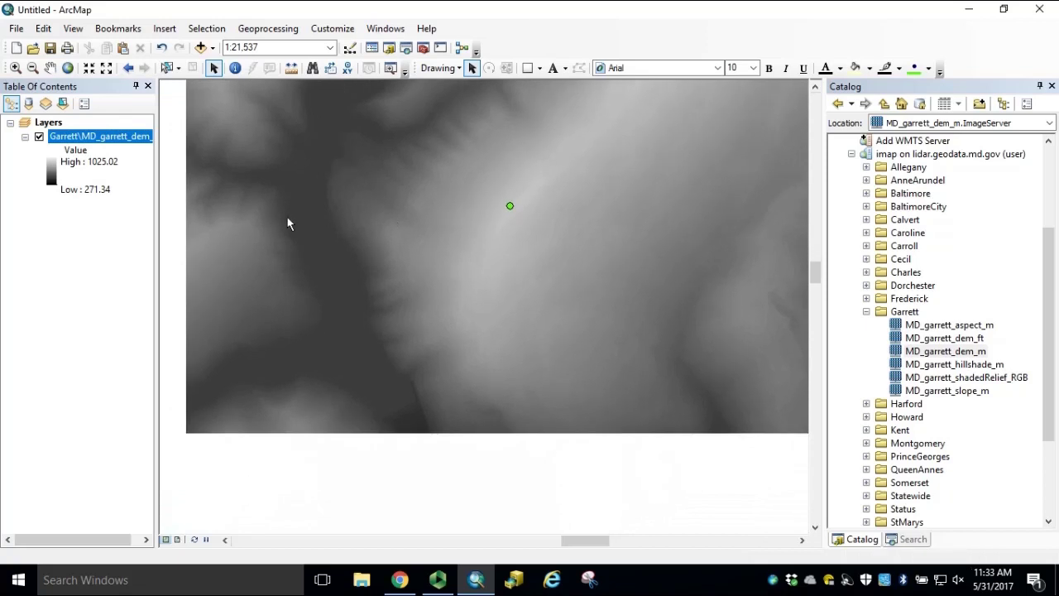
scroll(485, 277, up, 1)
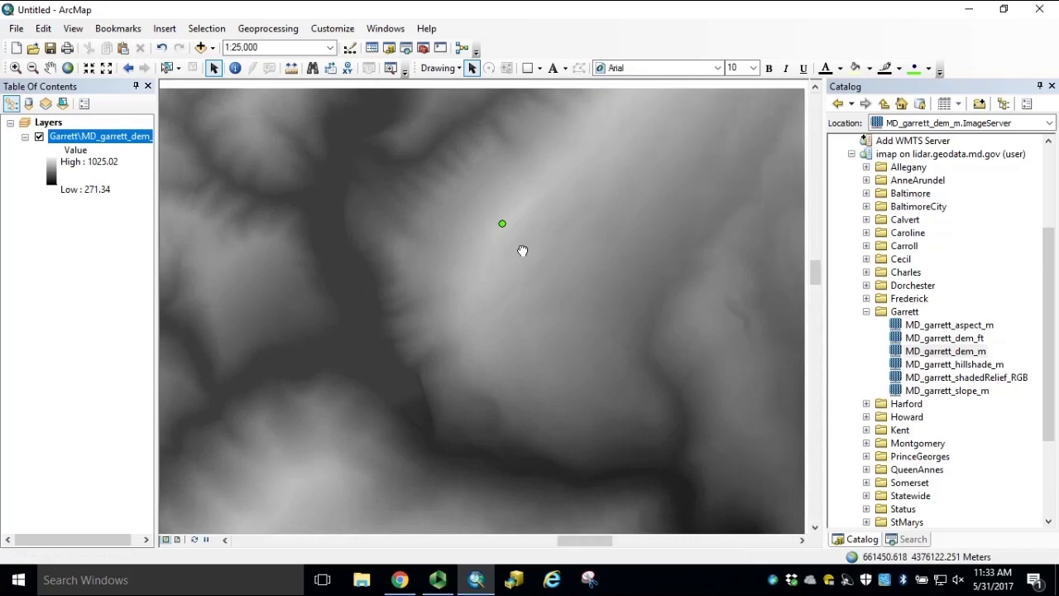
drag(522, 251, 499, 285)
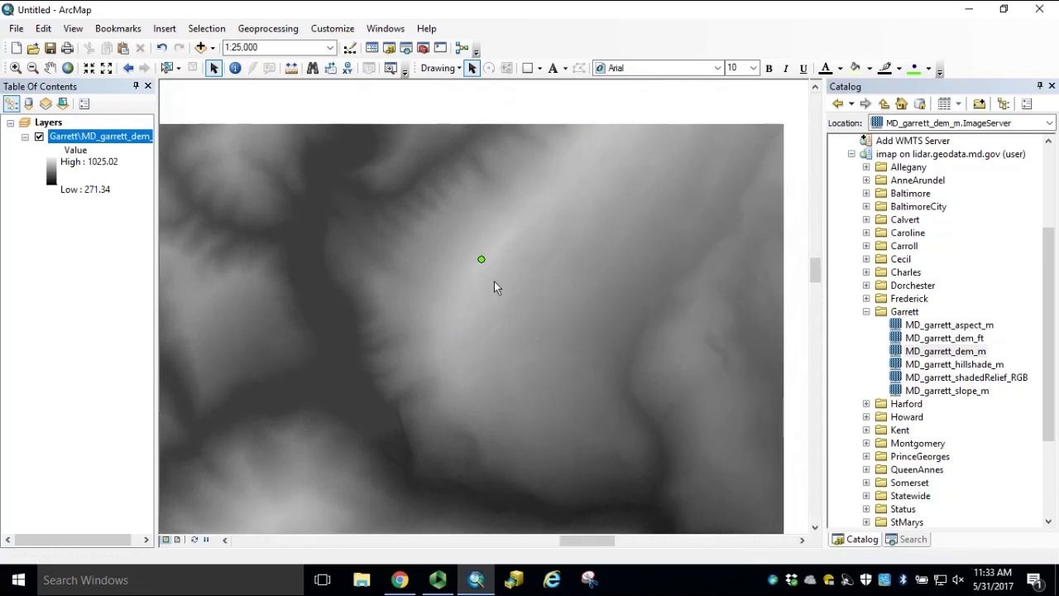
click(455, 69)
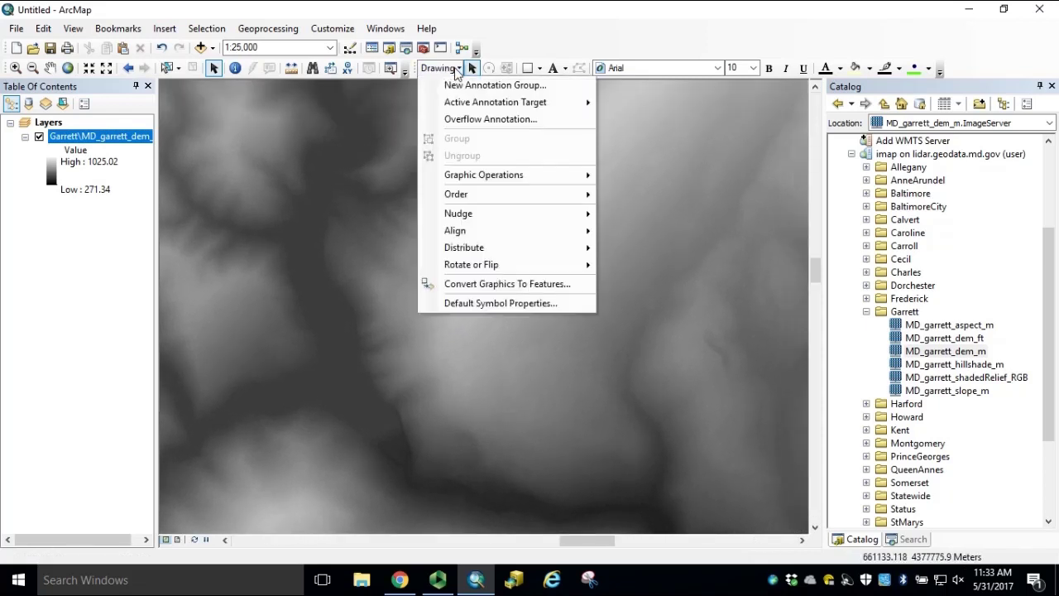
- Convert the tower graphic to Viewshed\Proposed_Tower.shp and add the layer to the map
click(560, 288)
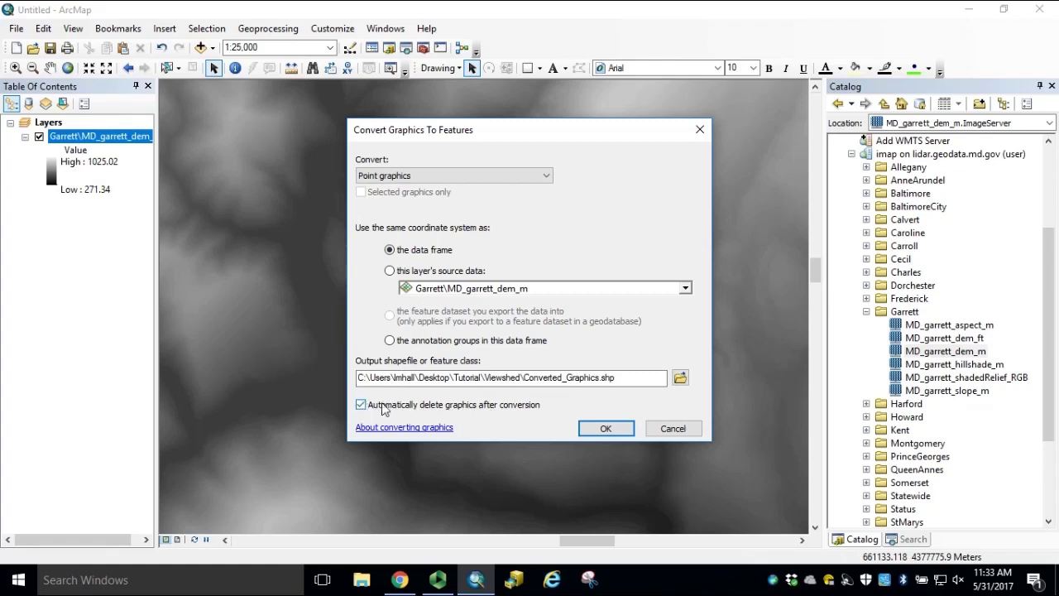
click(680, 379)
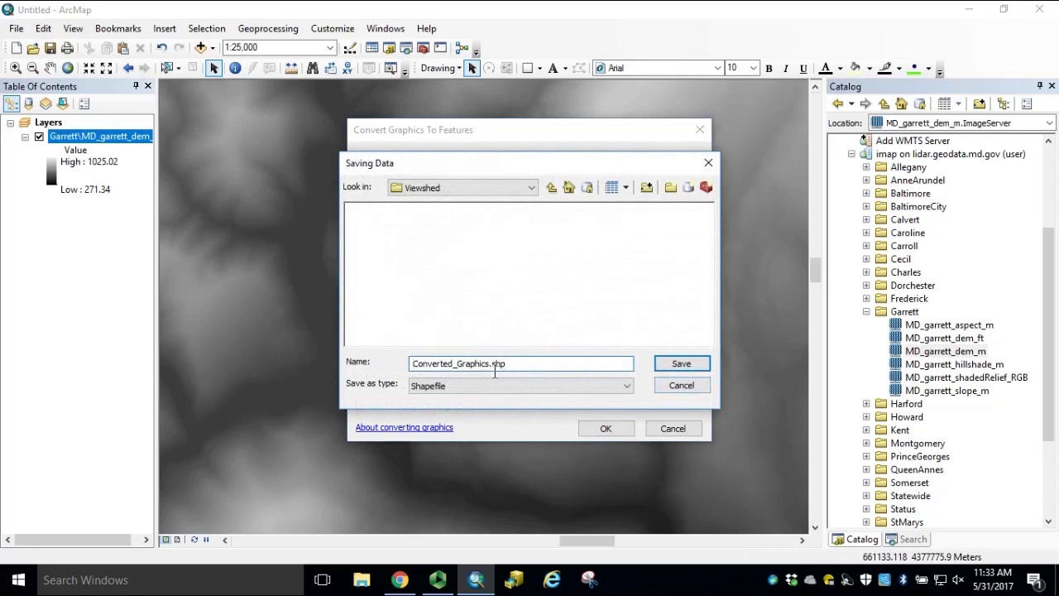
drag(491, 365, 351, 338)
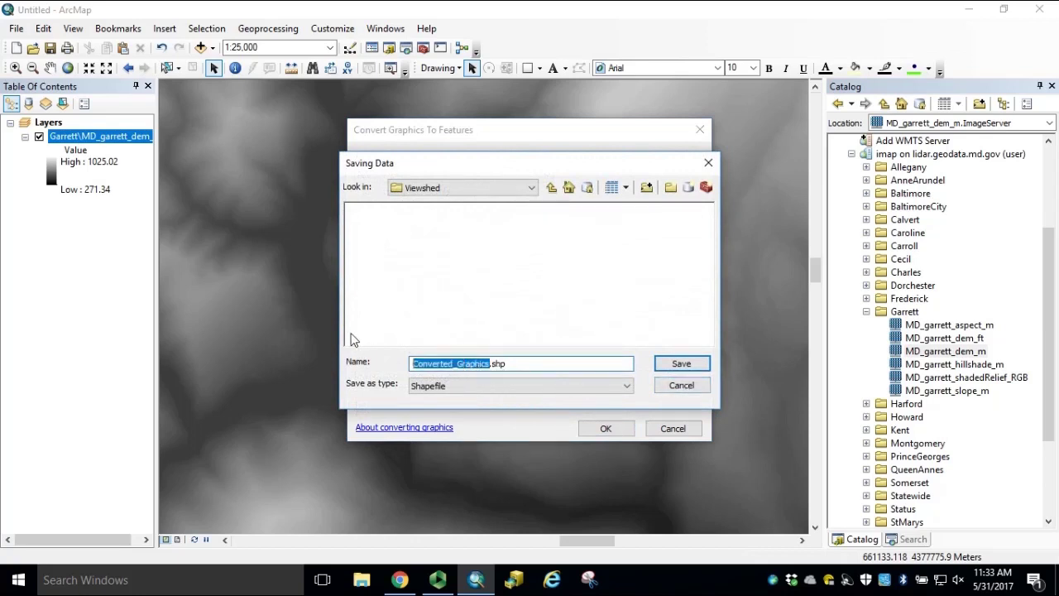
text(Proposed_)
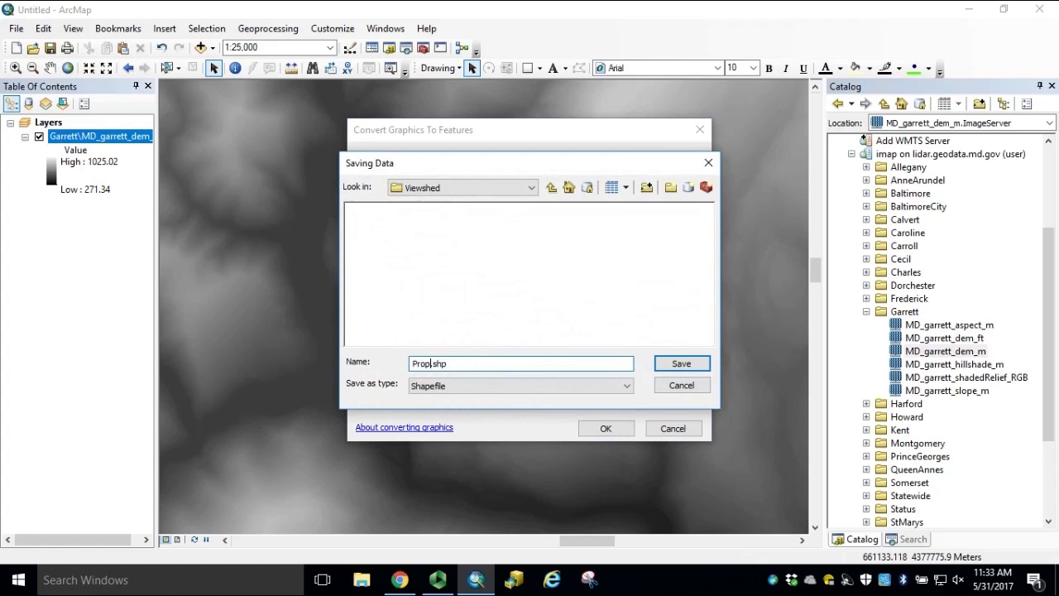
text(Tower)
click(678, 365)
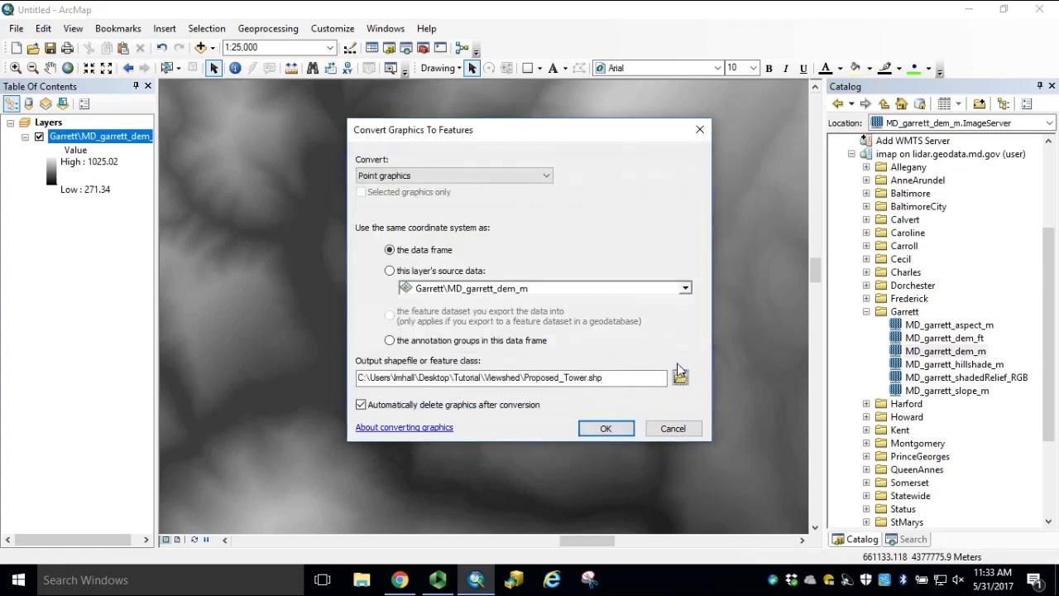
click(623, 432)
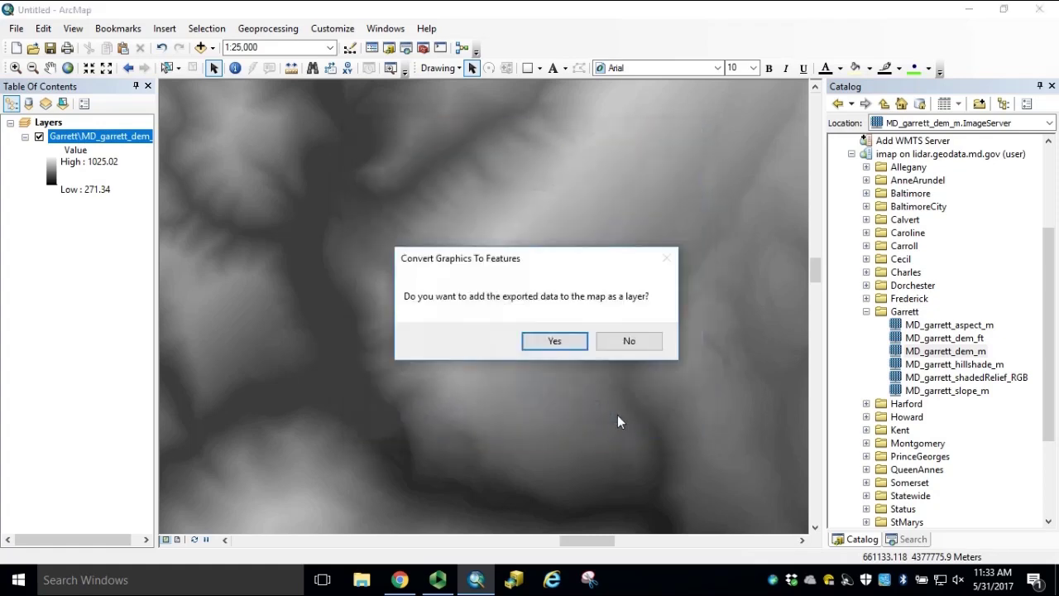
click(571, 345)
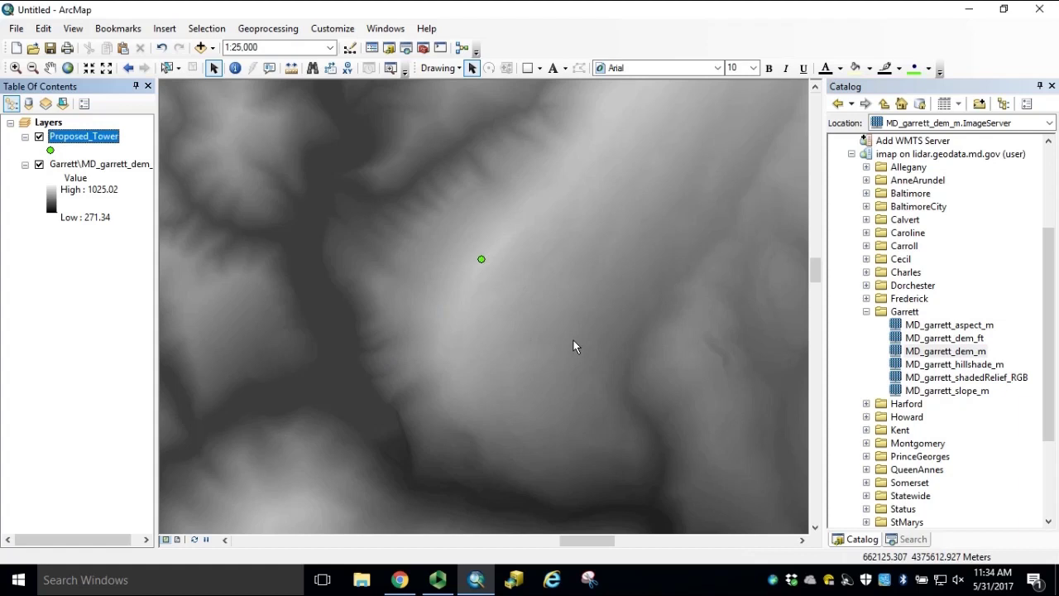
- With the Garrett DEM layer active, draw a rectangle graphic around the tower area
click(82, 166)
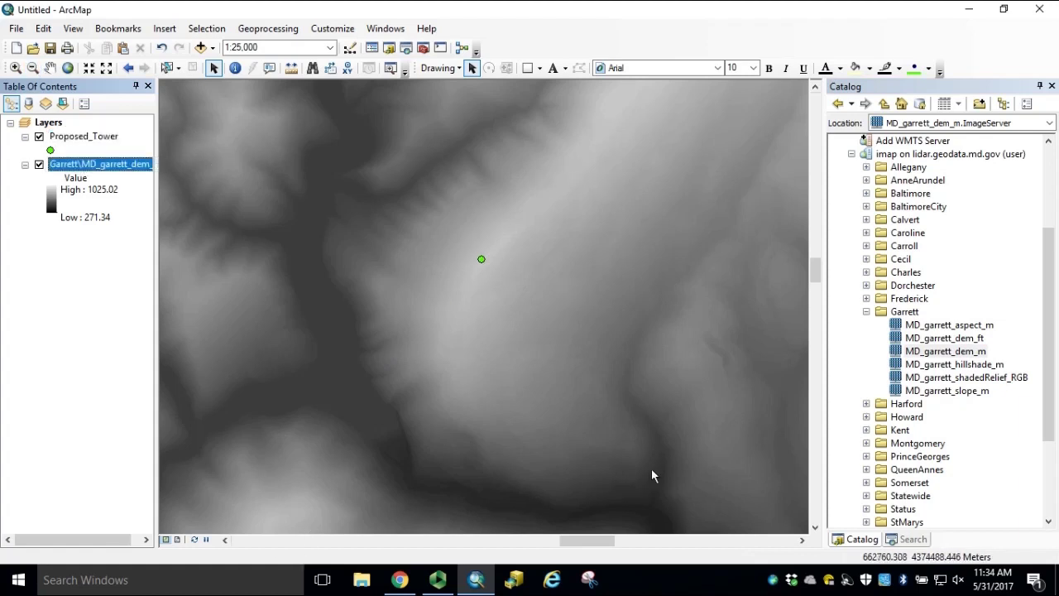
click(528, 69)
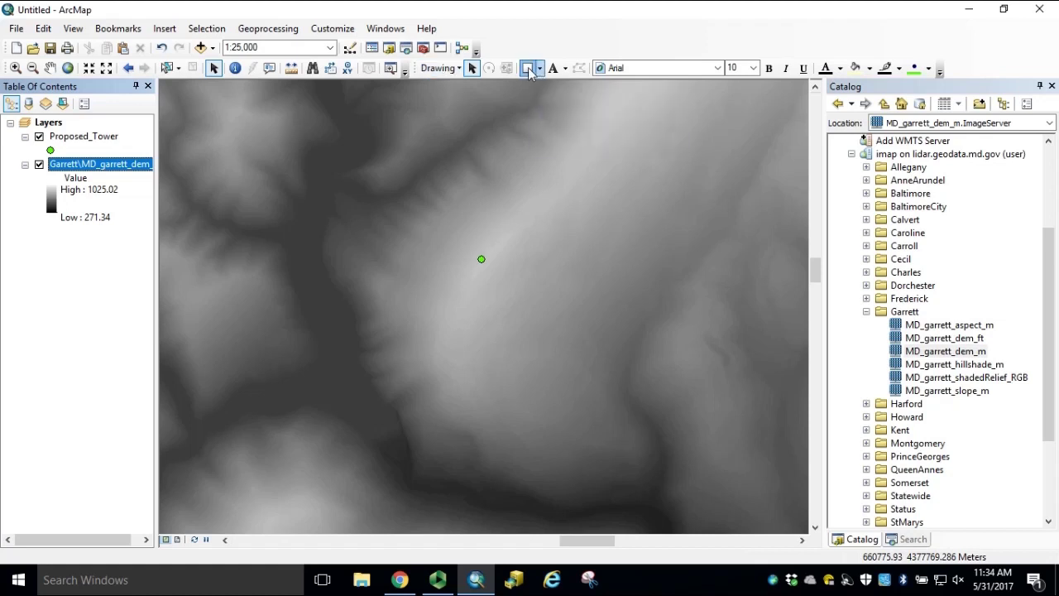
drag(263, 146, 722, 487)
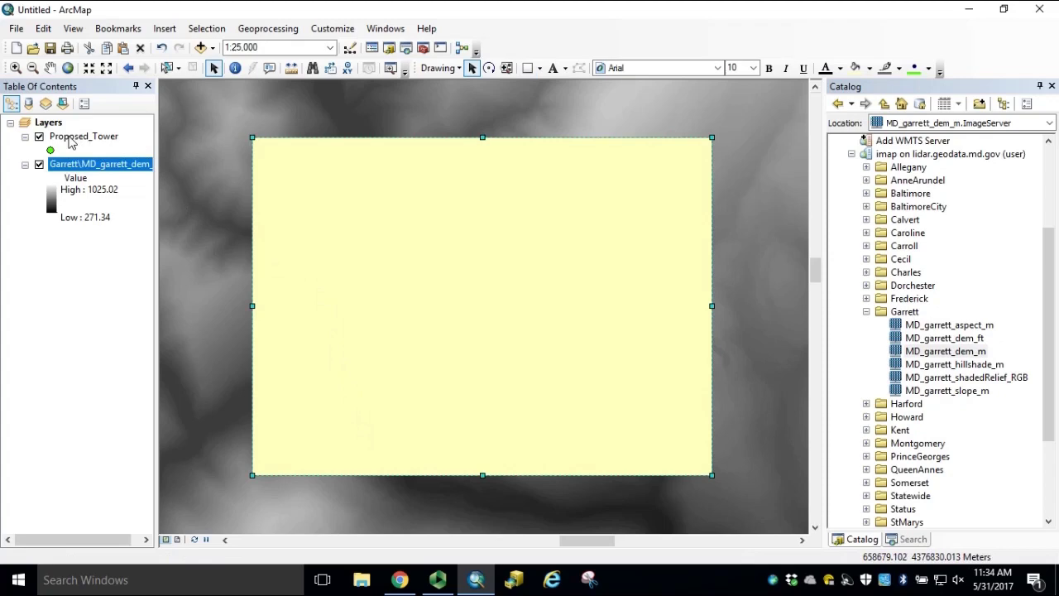
- Export the Garrett DEM data to the Viewshed folder in GRID format named Gar_Clip
right_click(86, 170)
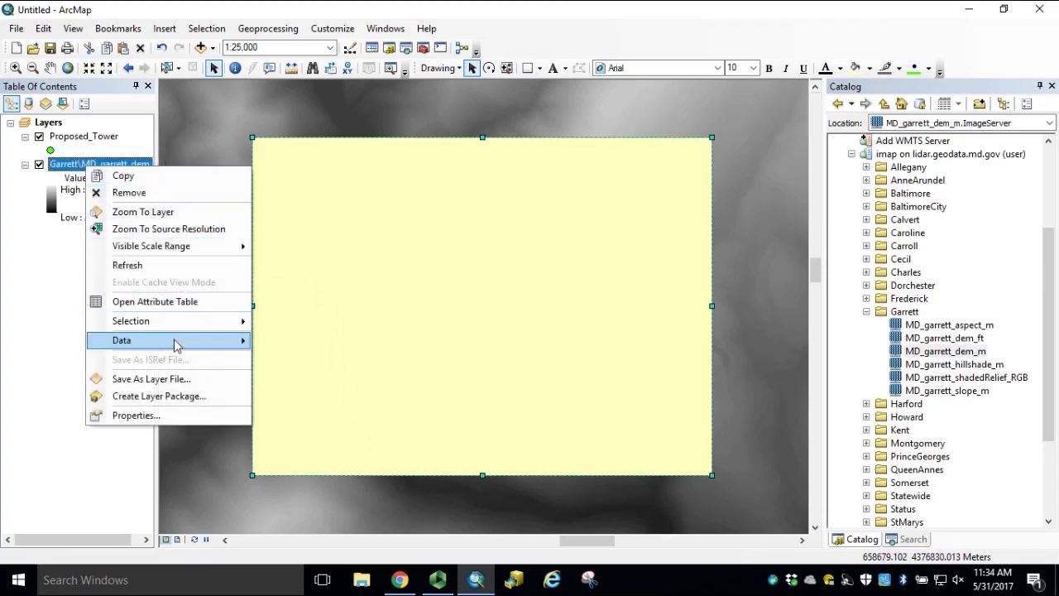
mouse_move(173, 348)
click(305, 361)
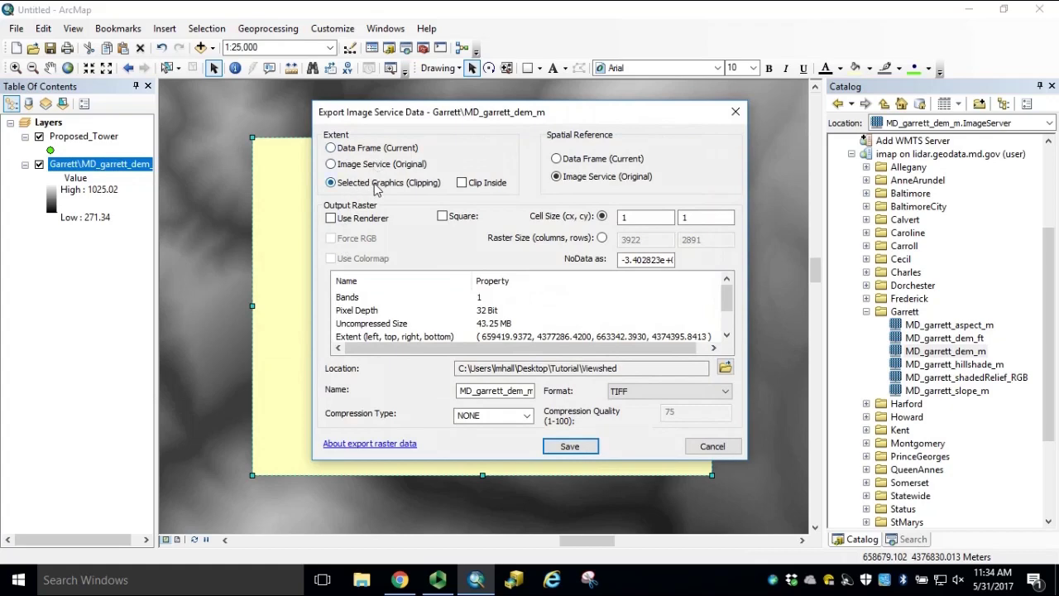
click(725, 367)
click(552, 188)
click(387, 250)
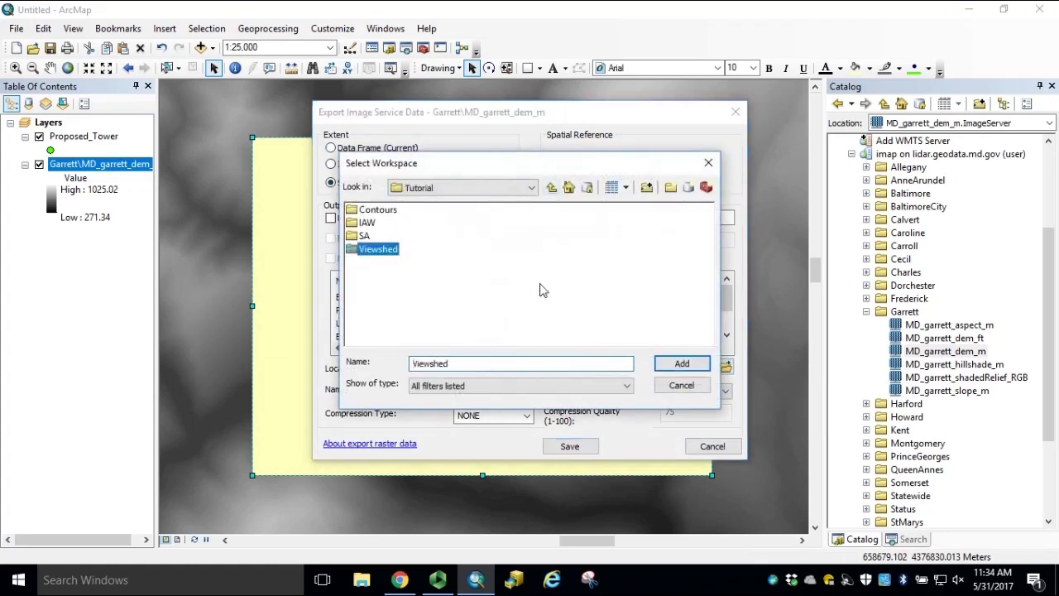
click(684, 364)
click(669, 392)
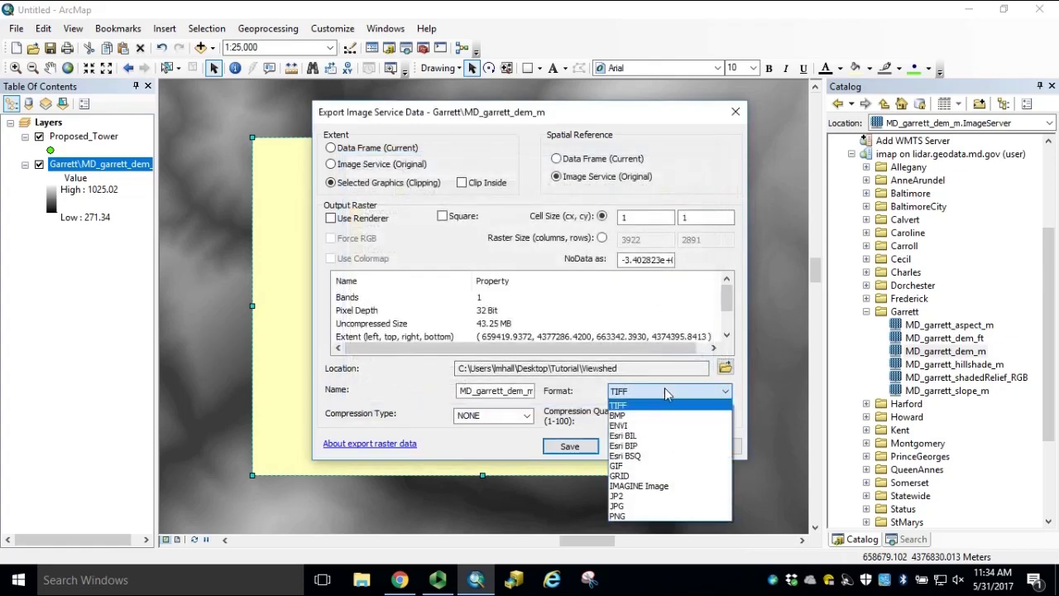
click(637, 477)
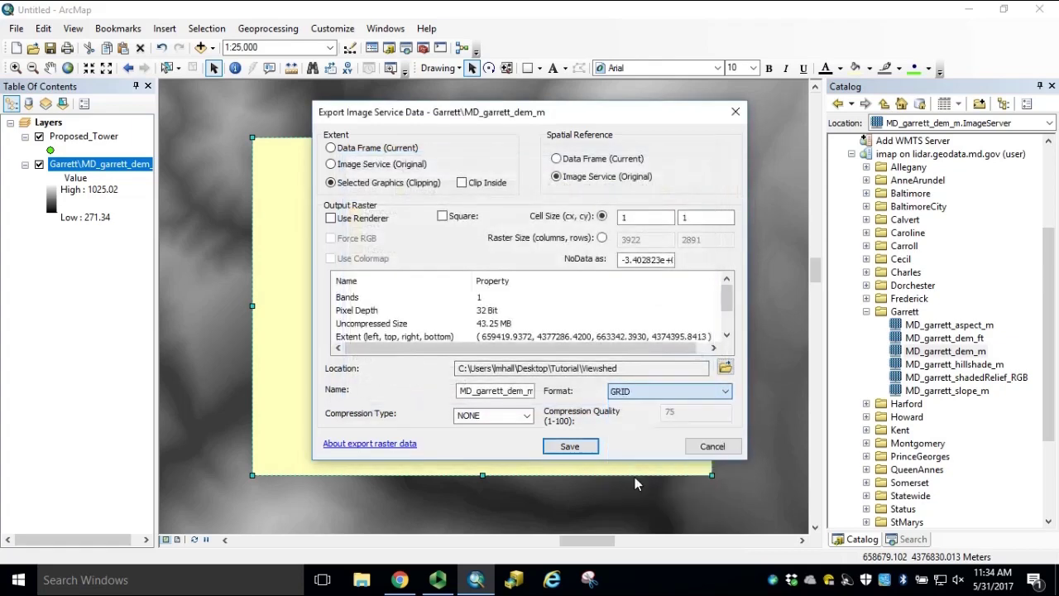
double_click(515, 390)
text(Gar_Clip)
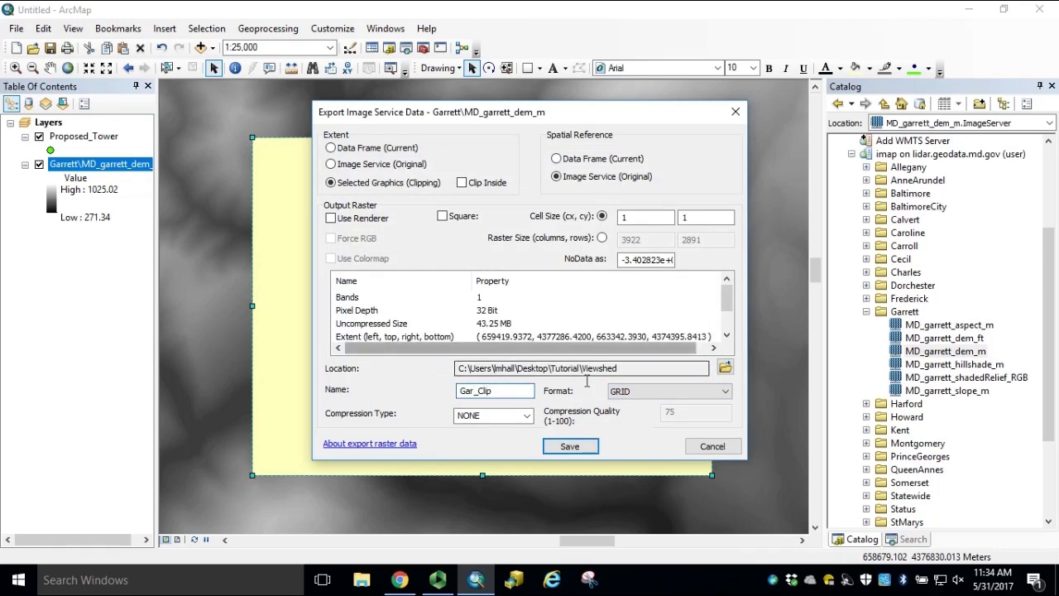
click(581, 450)
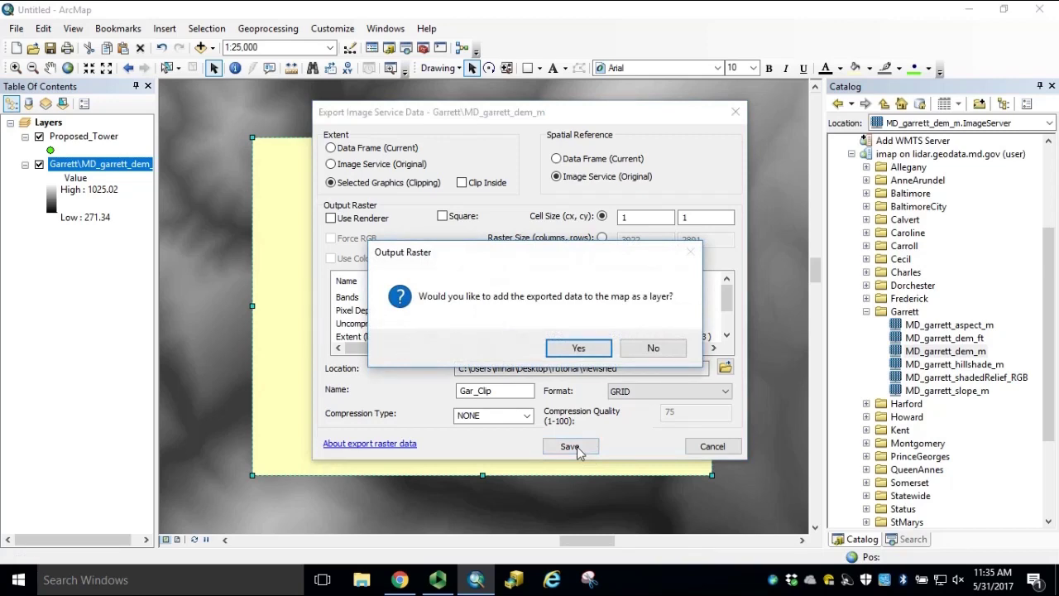
- Add Gar_Clip, delete the rectangle, remove the full Garrett DEM, and move Proposed_Tower above Gar_Clip
click(578, 349)
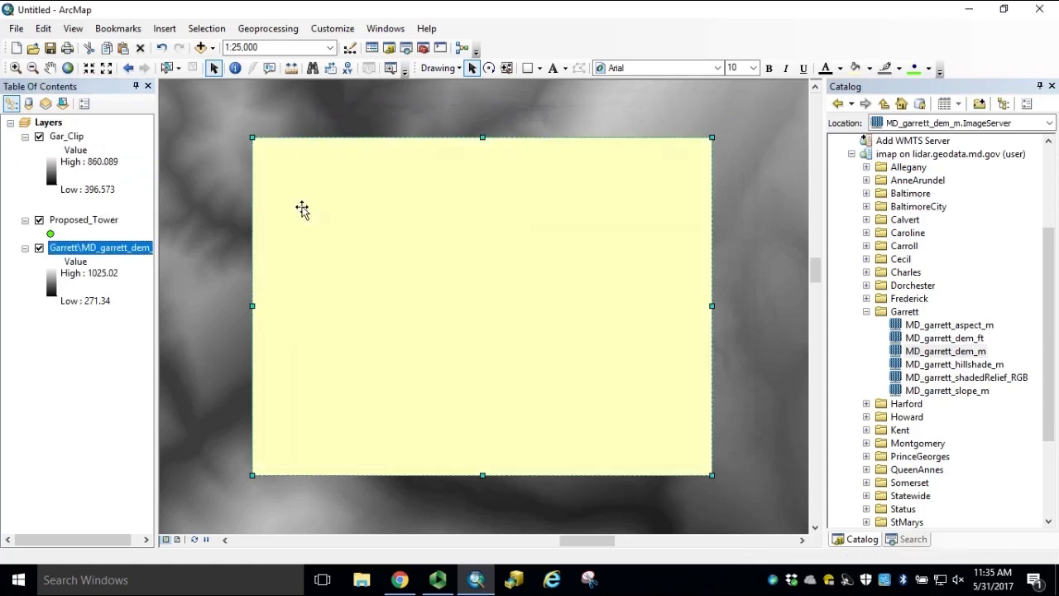
key(Delete)
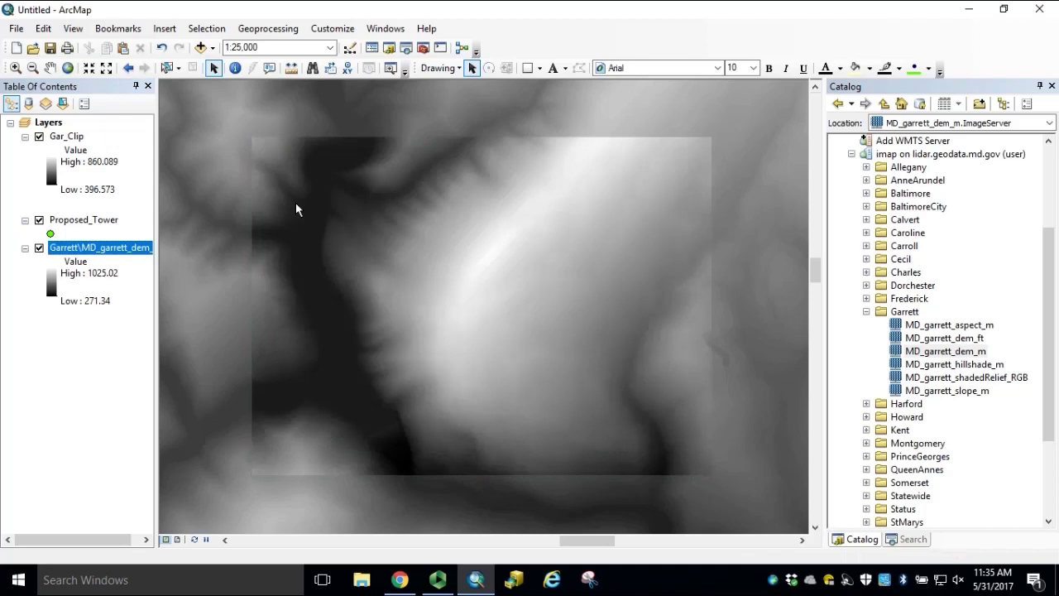
click(72, 137)
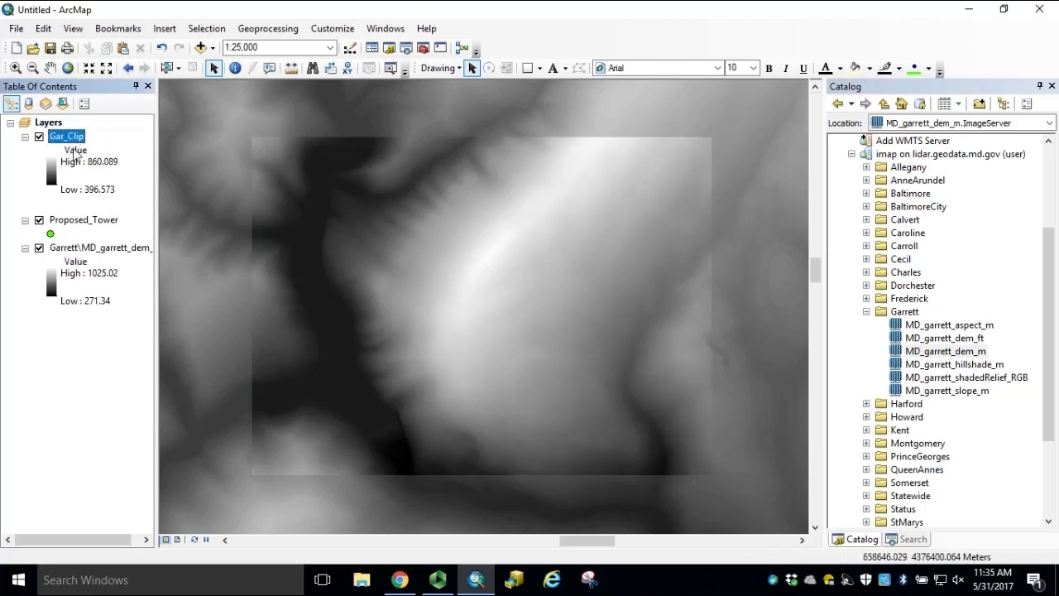
right_click(79, 248)
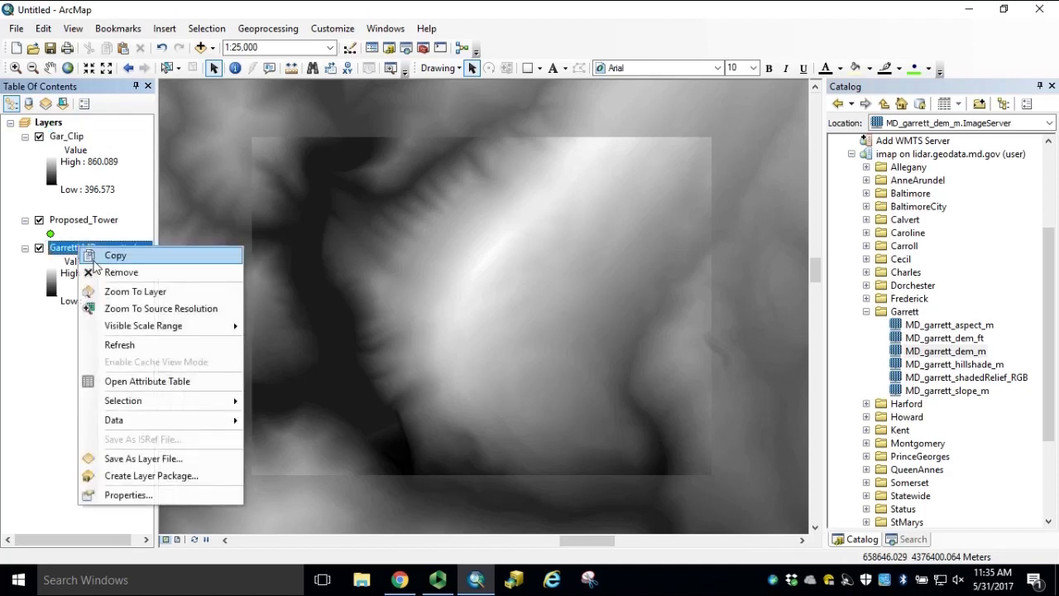
click(124, 272)
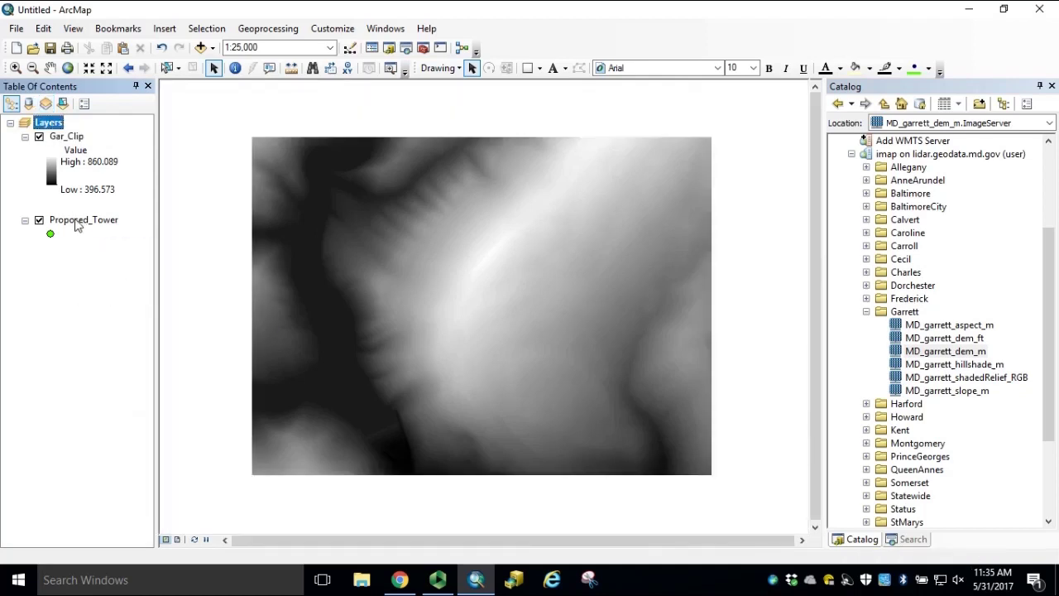
click(77, 228)
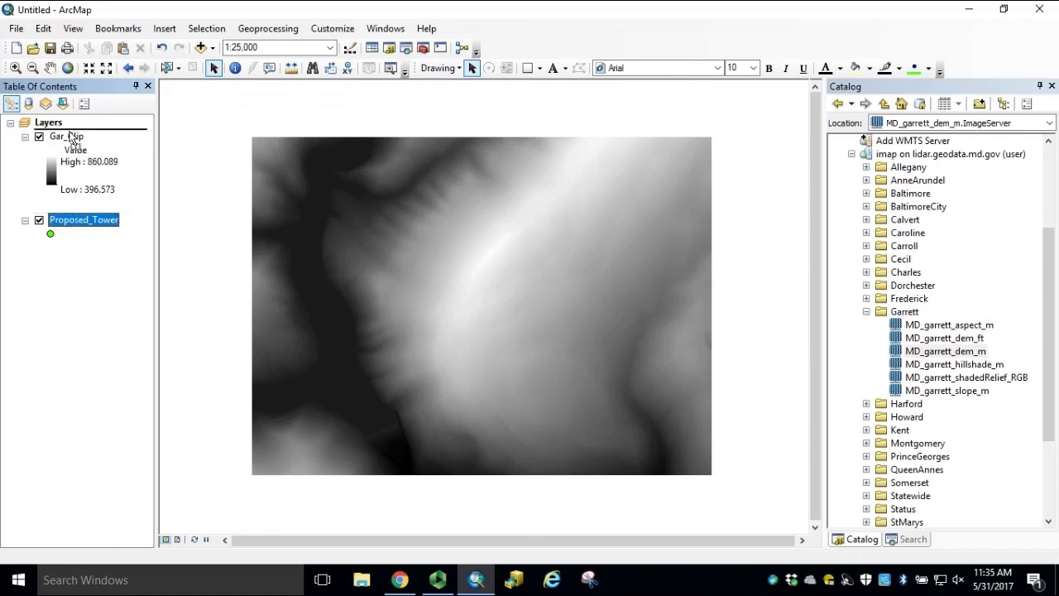
drag(80, 142, 71, 135)
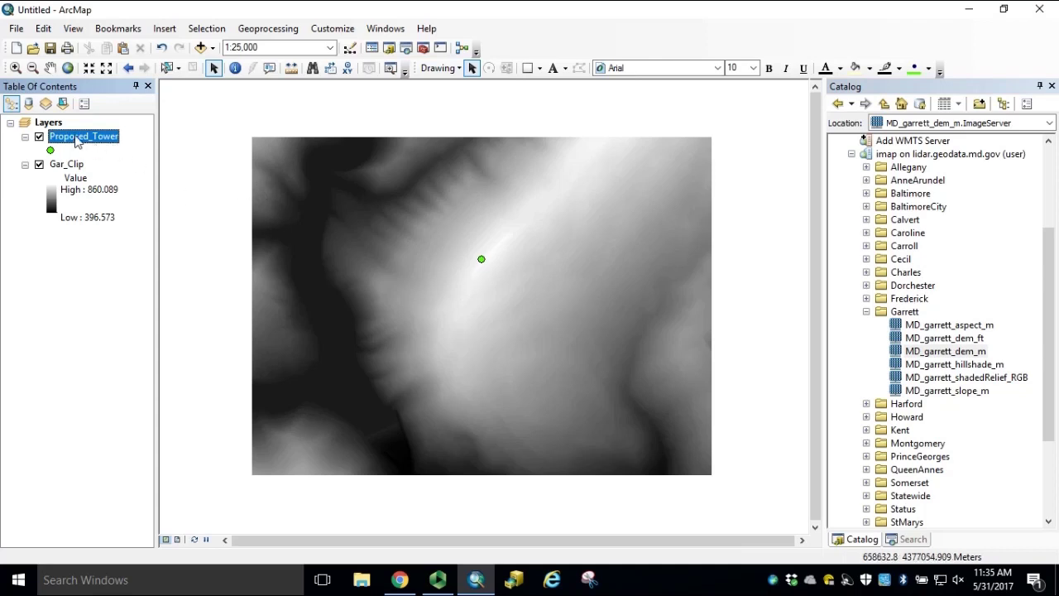
- Open Proposed_Tower's attribute table and add a Short Integer field named OFFSETA
right_click(79, 139)
click(116, 182)
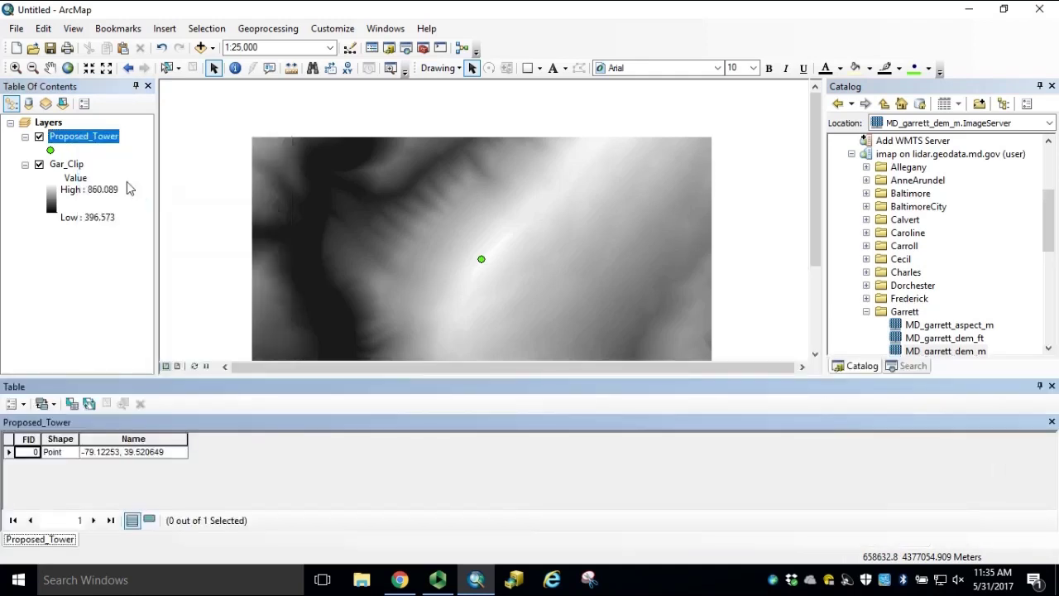
click(24, 405)
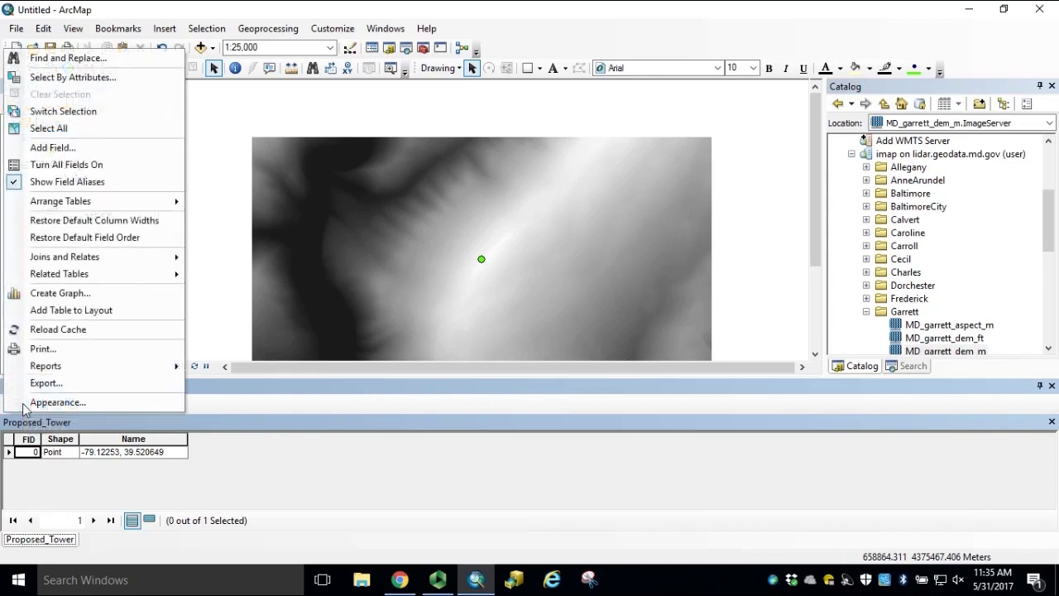
click(106, 158)
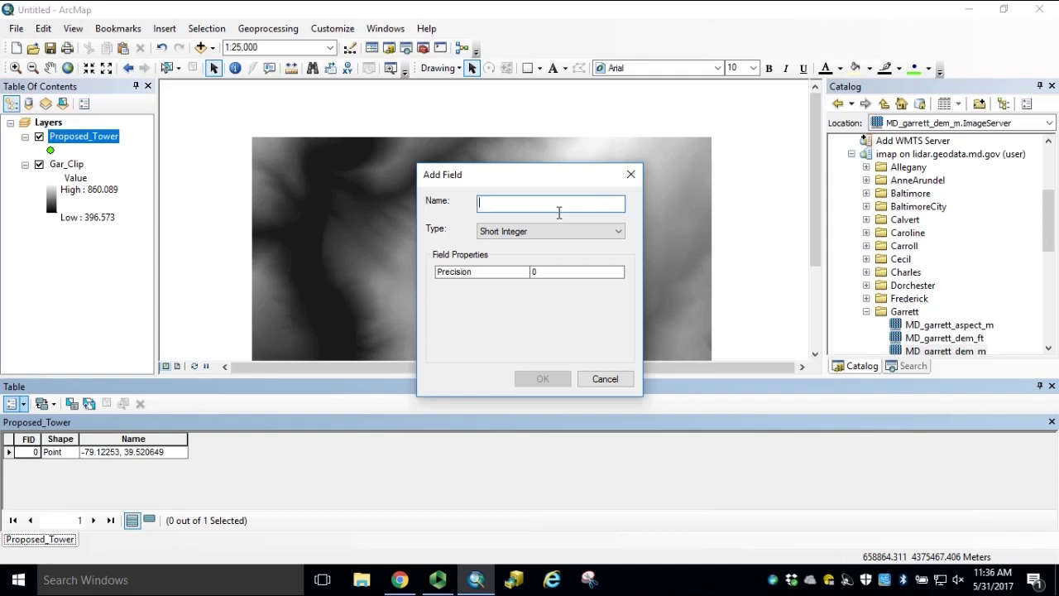
text(OFFSETA)
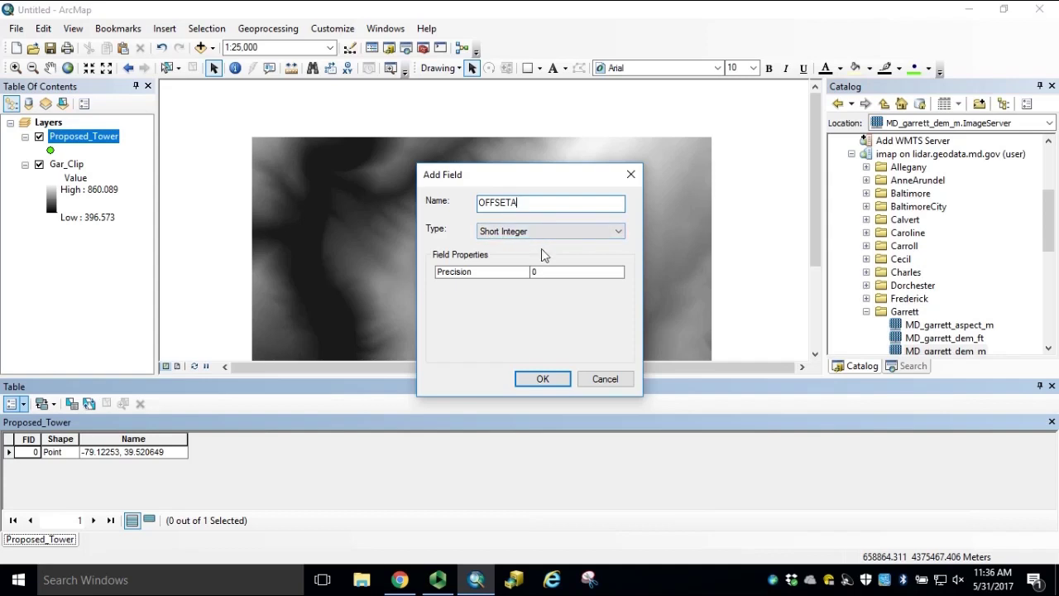
click(562, 385)
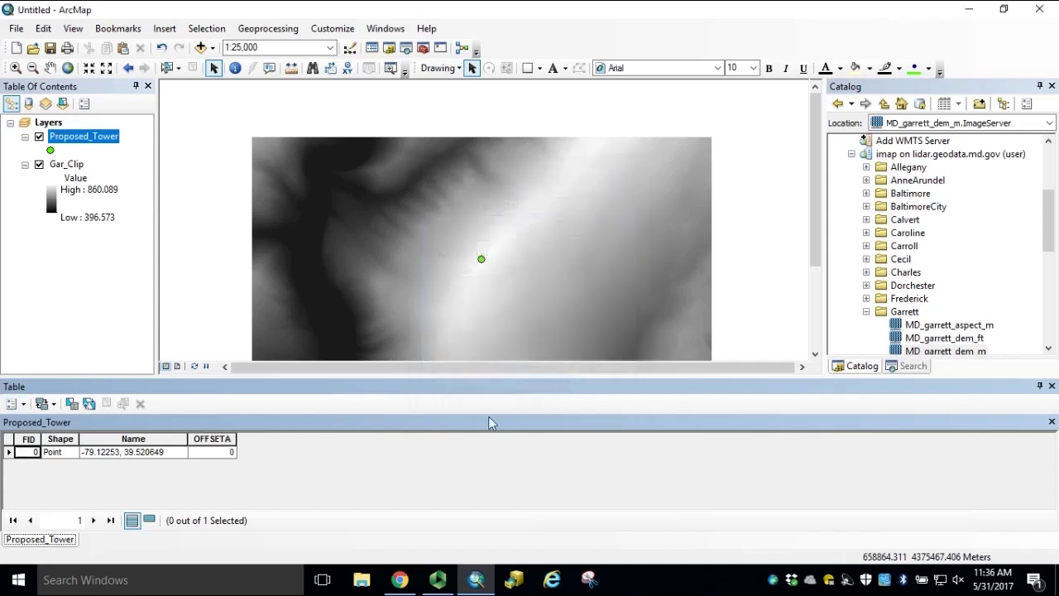
- Fill OFFSETA with 15 using Field Calculator, then close the attribute table
right_click(225, 441)
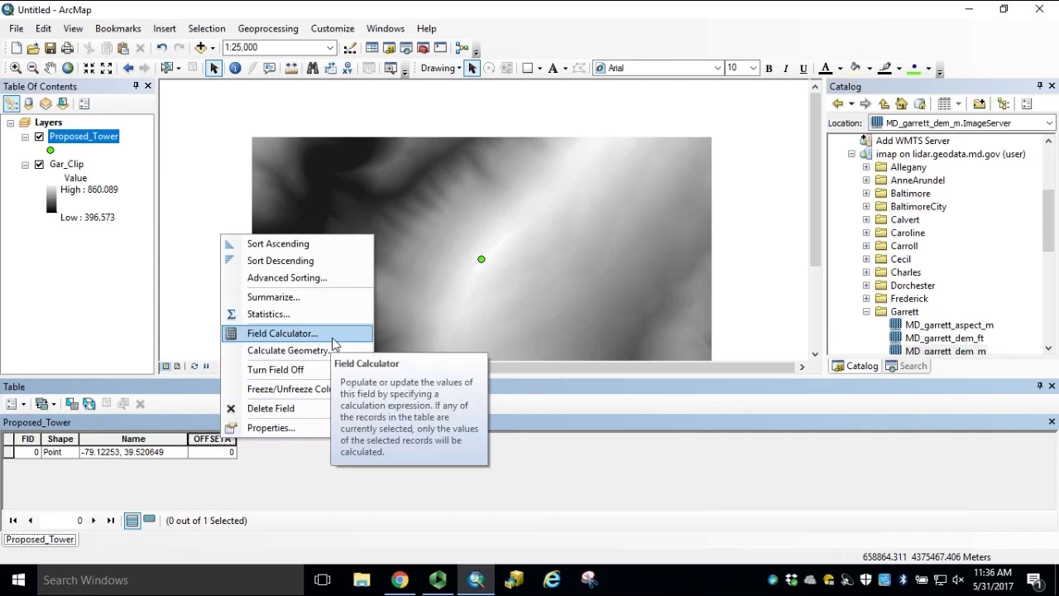
click(281, 333)
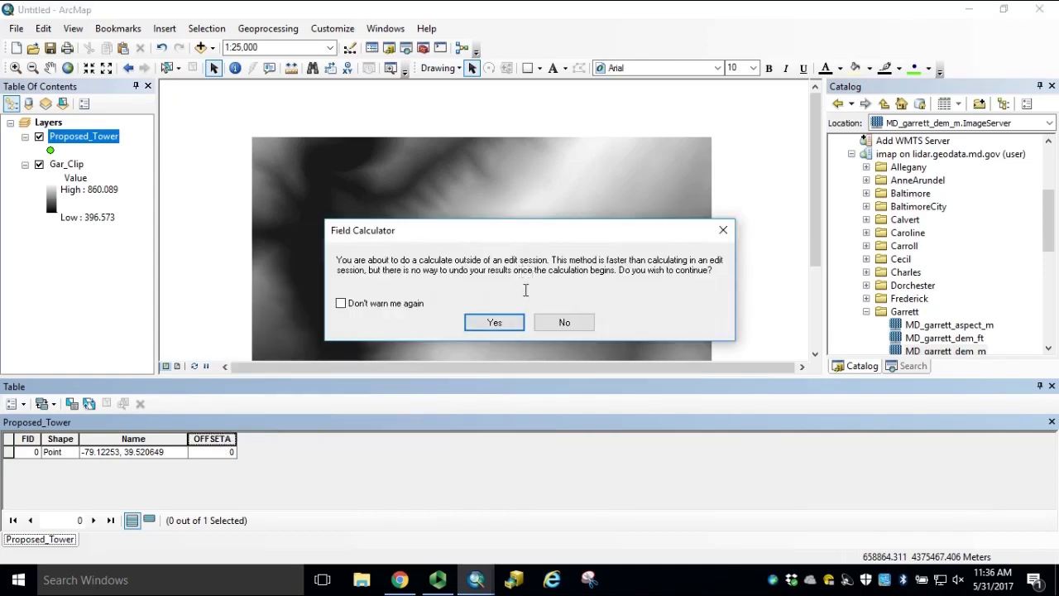
click(494, 323)
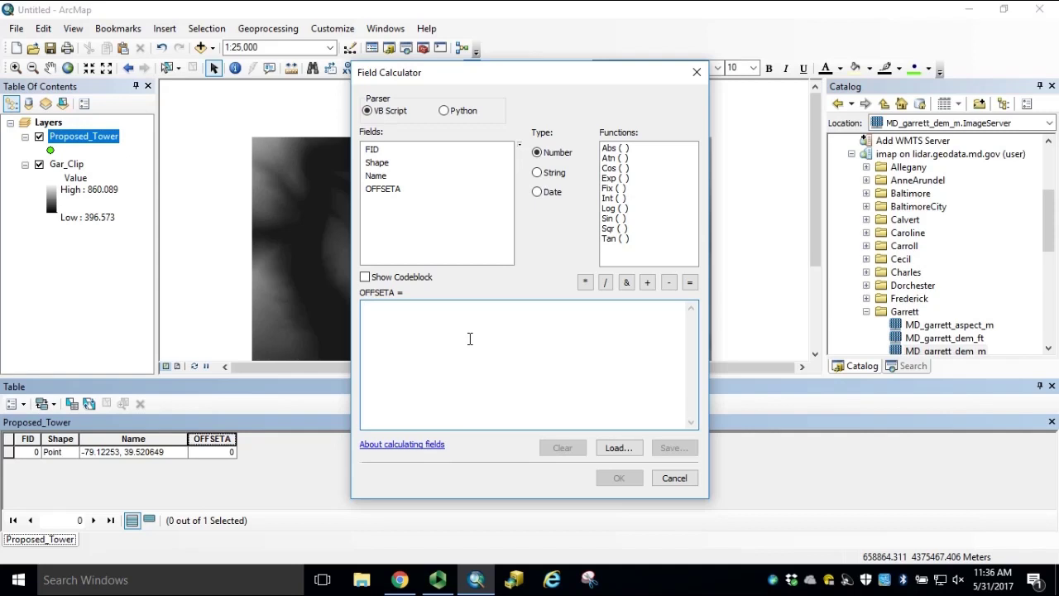
text(15)
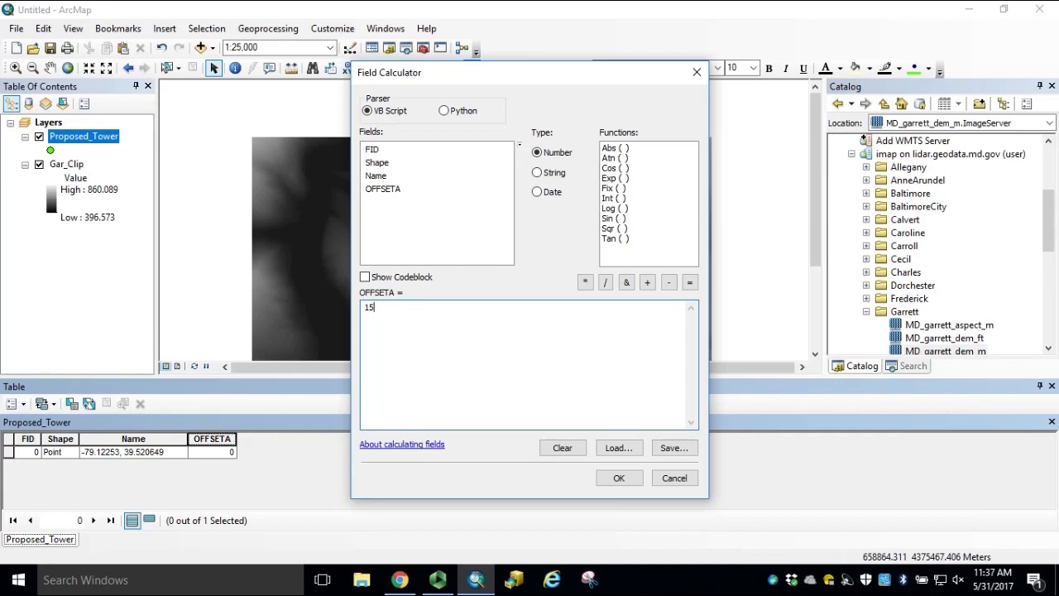
click(634, 480)
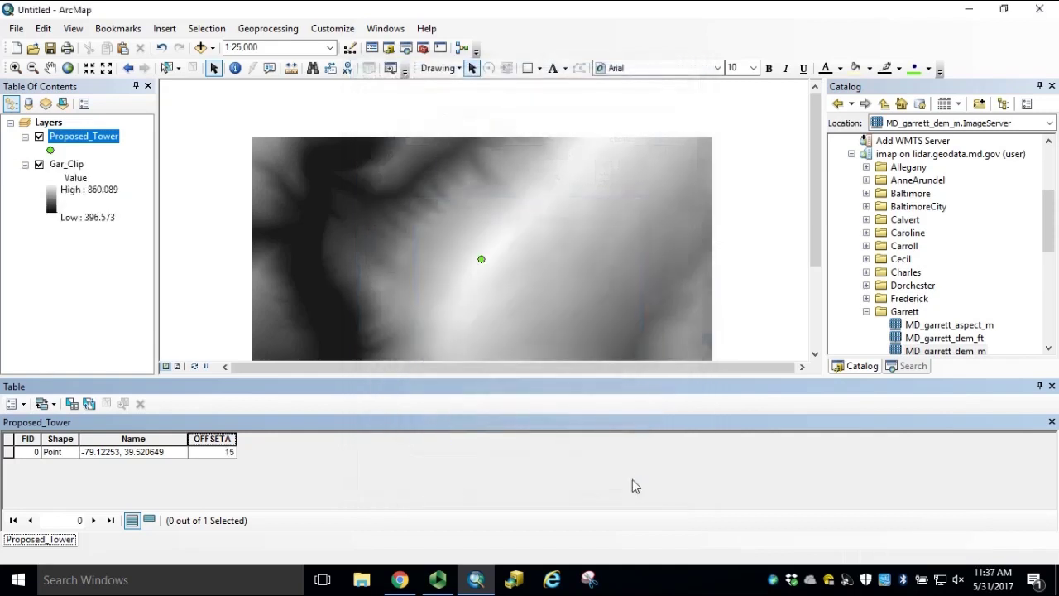
click(1052, 386)
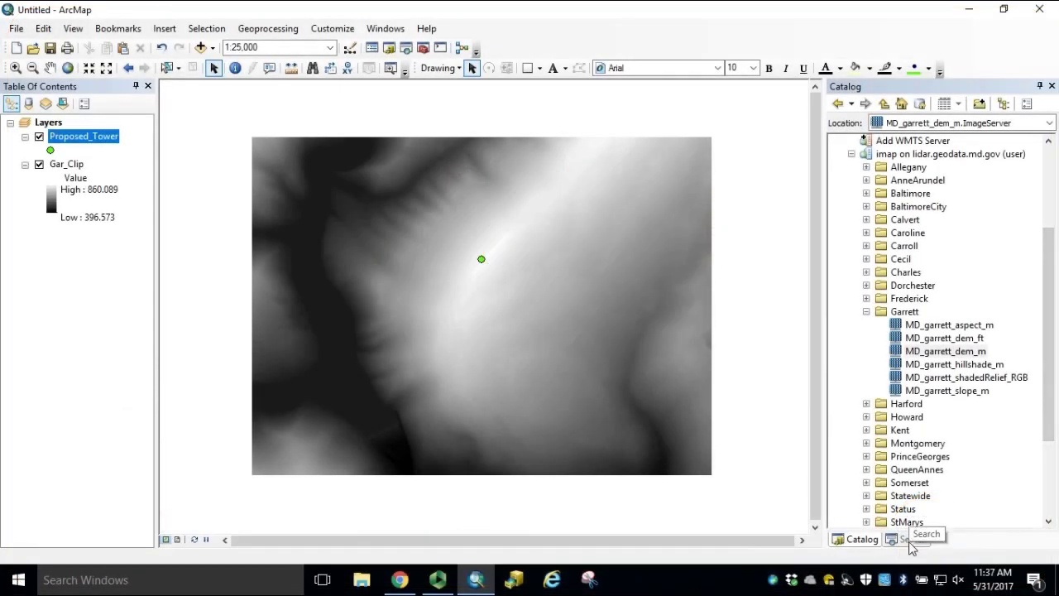
- Run the Spatial Analyst Viewshed tool on Gar_Clip with Proposed_Tower as observer, output named Viewshed
click(910, 539)
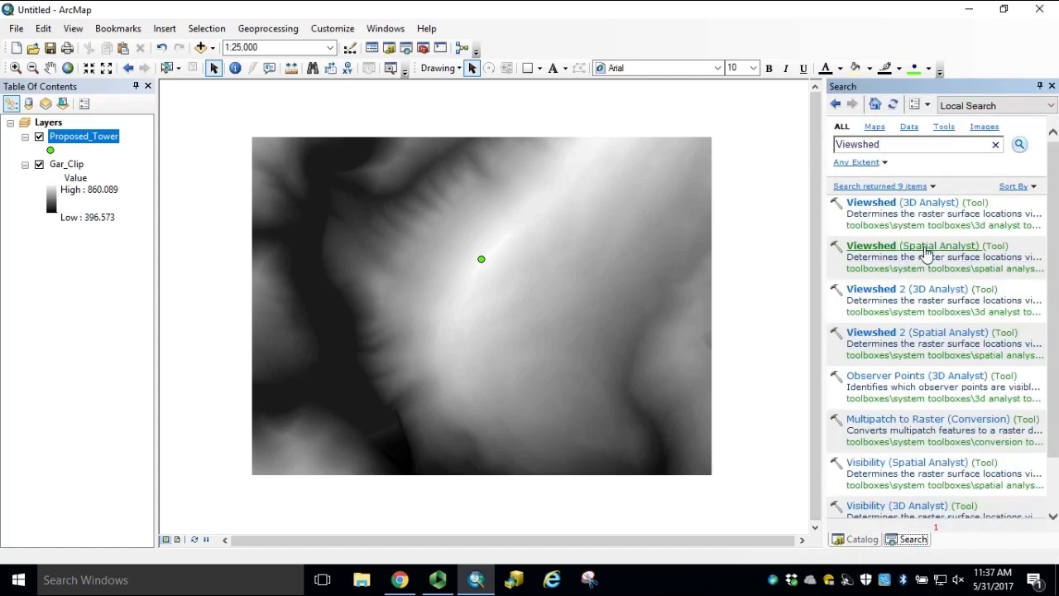
click(925, 247)
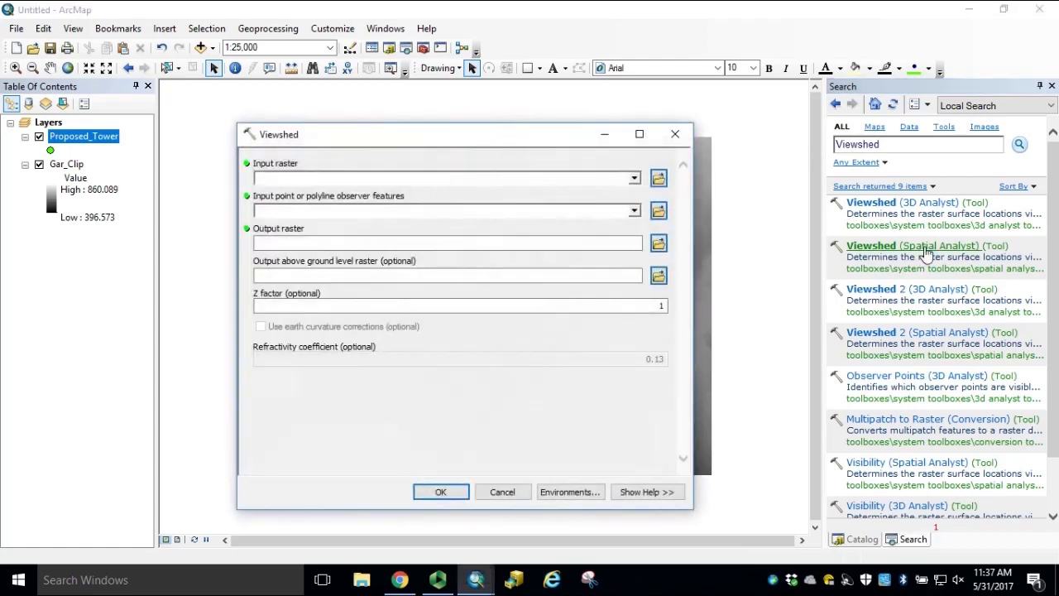
click(635, 179)
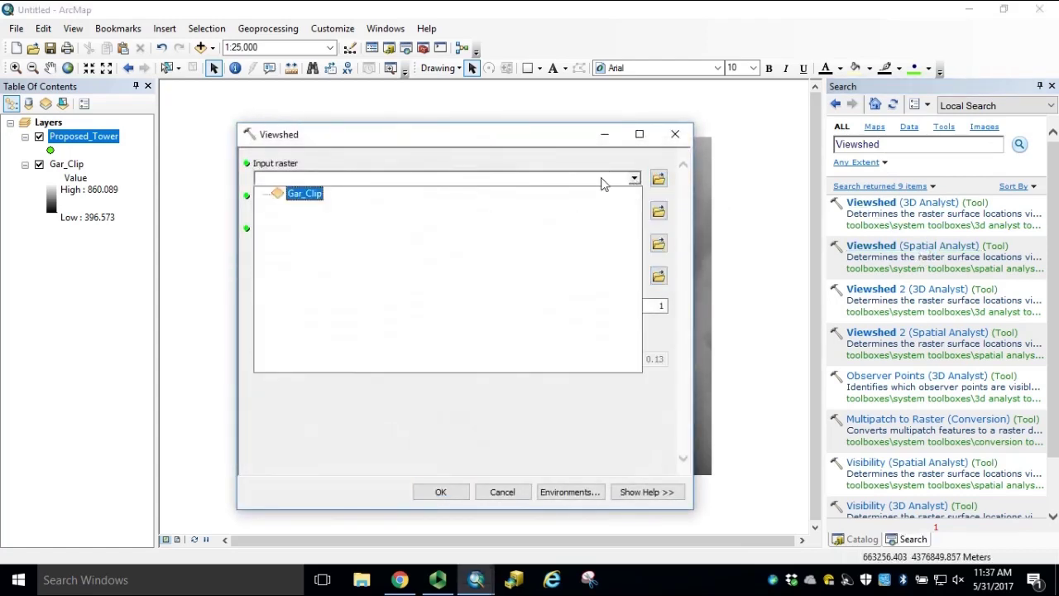
click(302, 195)
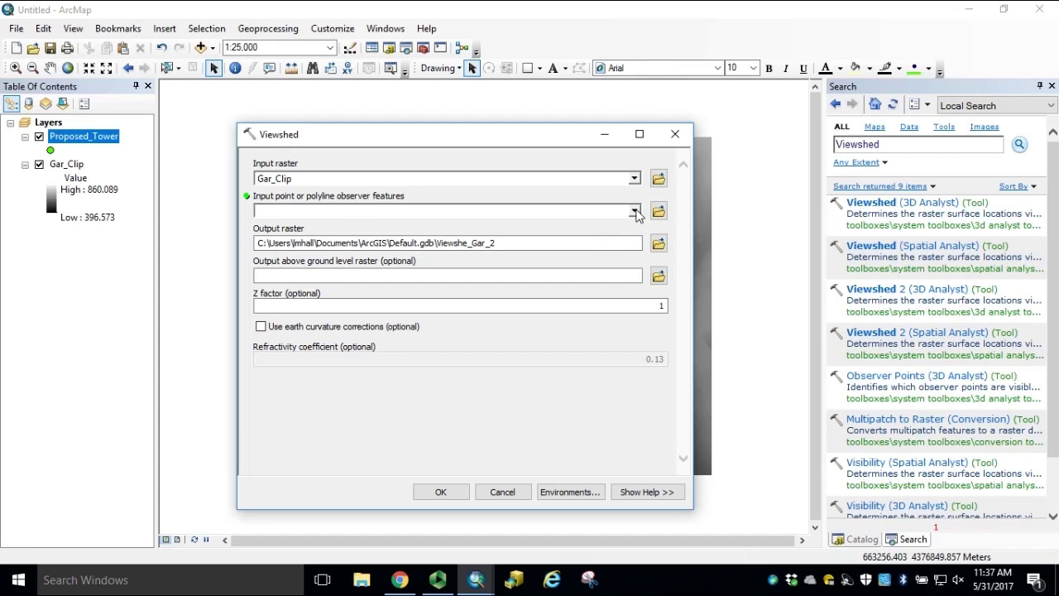
click(634, 211)
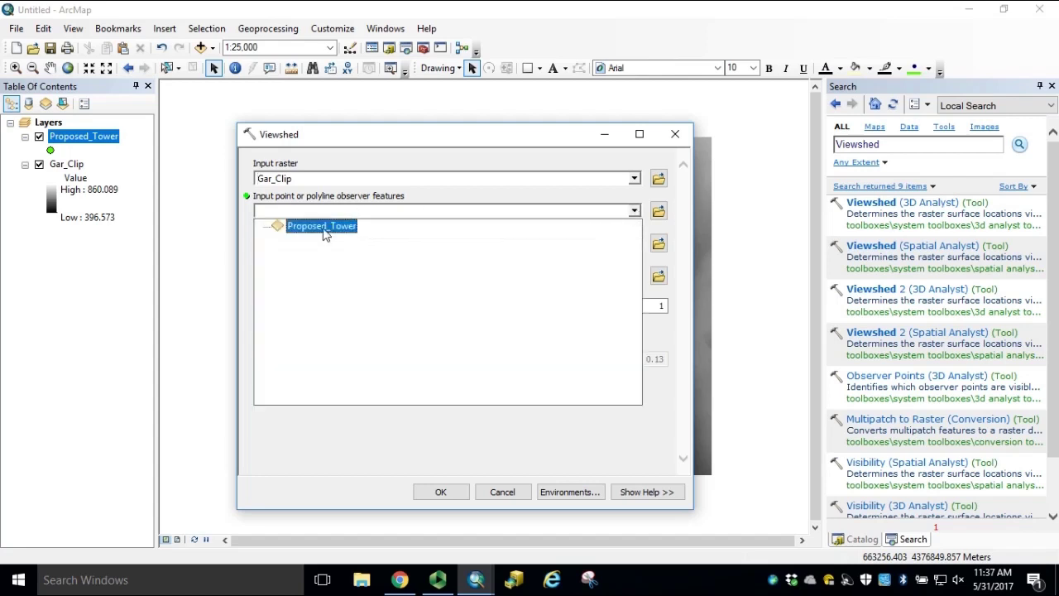
click(324, 227)
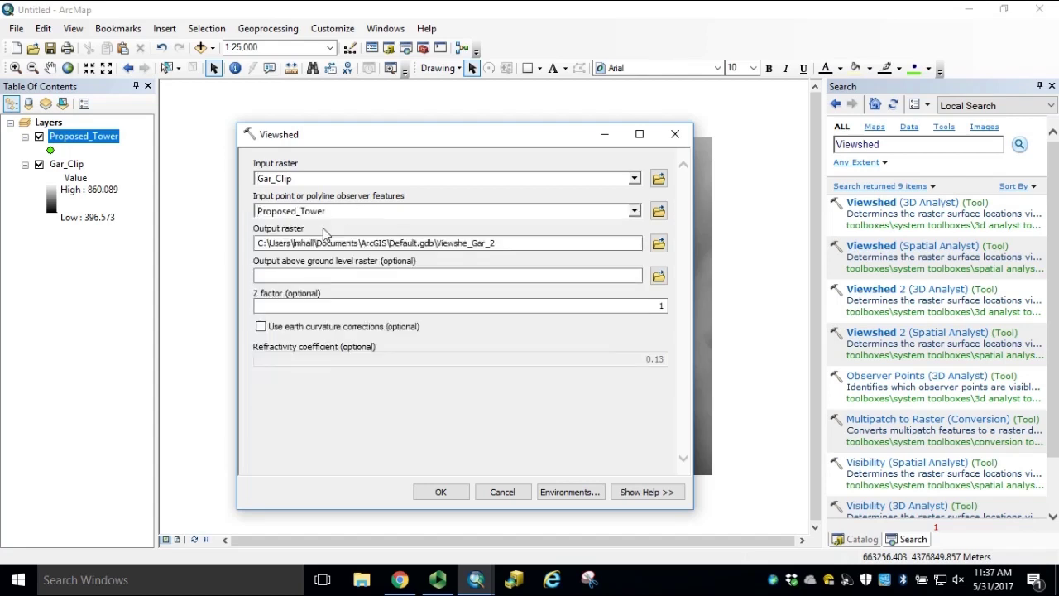
click(659, 245)
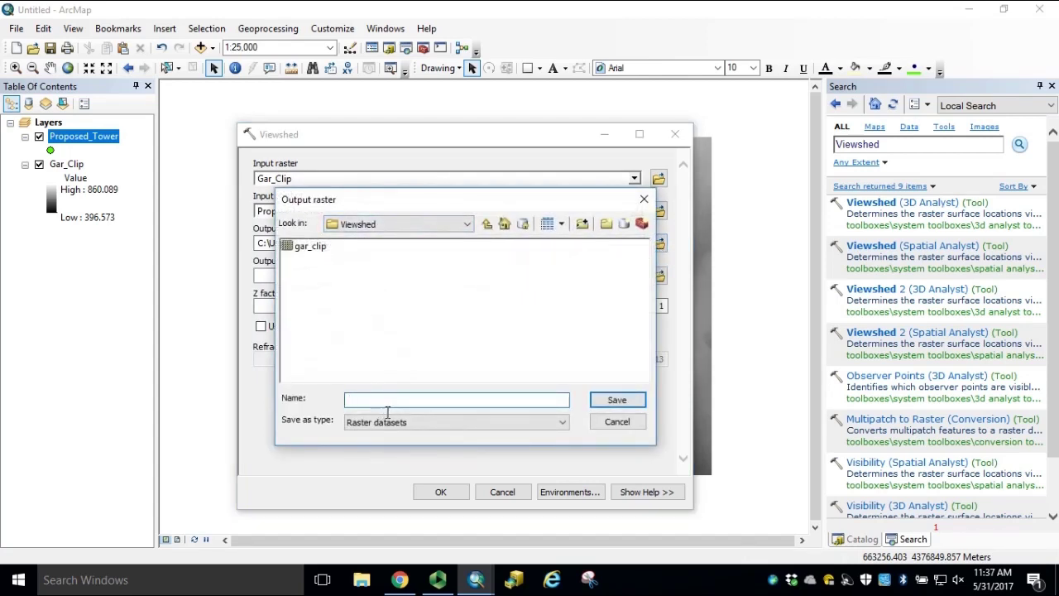
text(Viewshed)
click(612, 401)
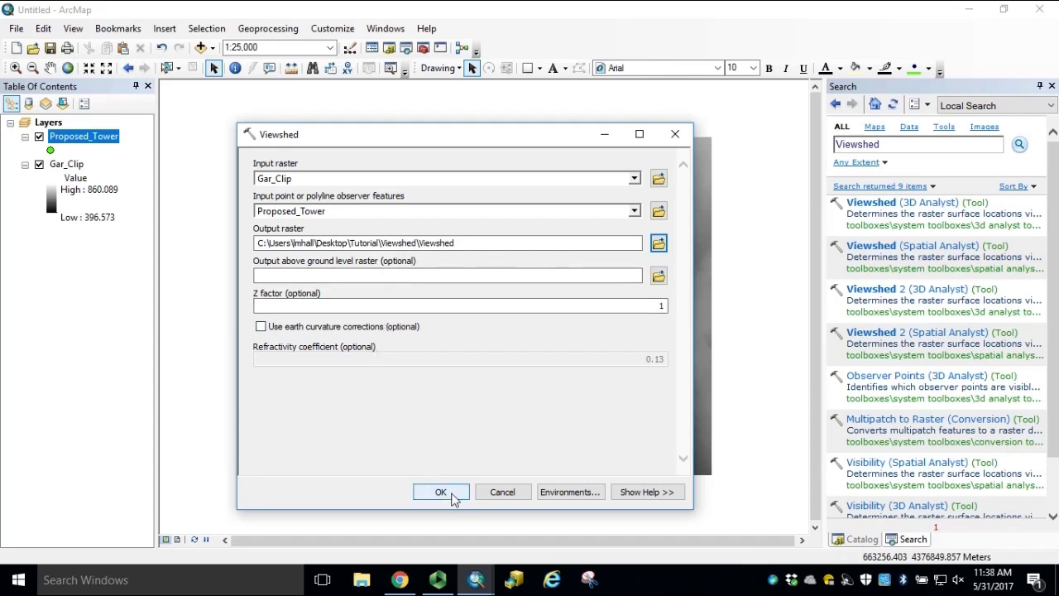
click(451, 494)
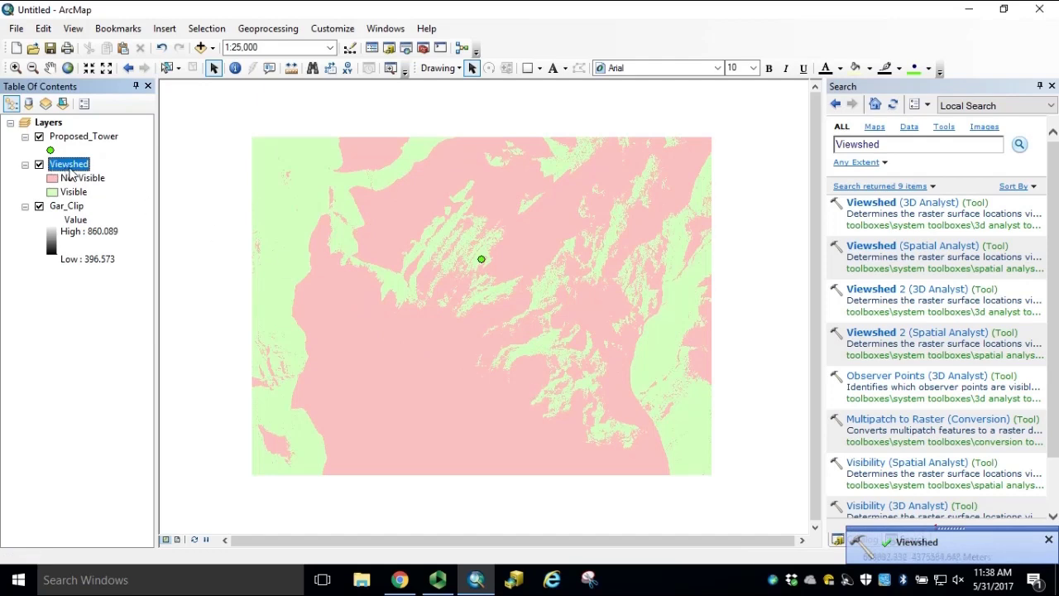
- Set the Viewshed layer's display transparency to 60% so the Gar_Clip terrain shows through
double_click(70, 165)
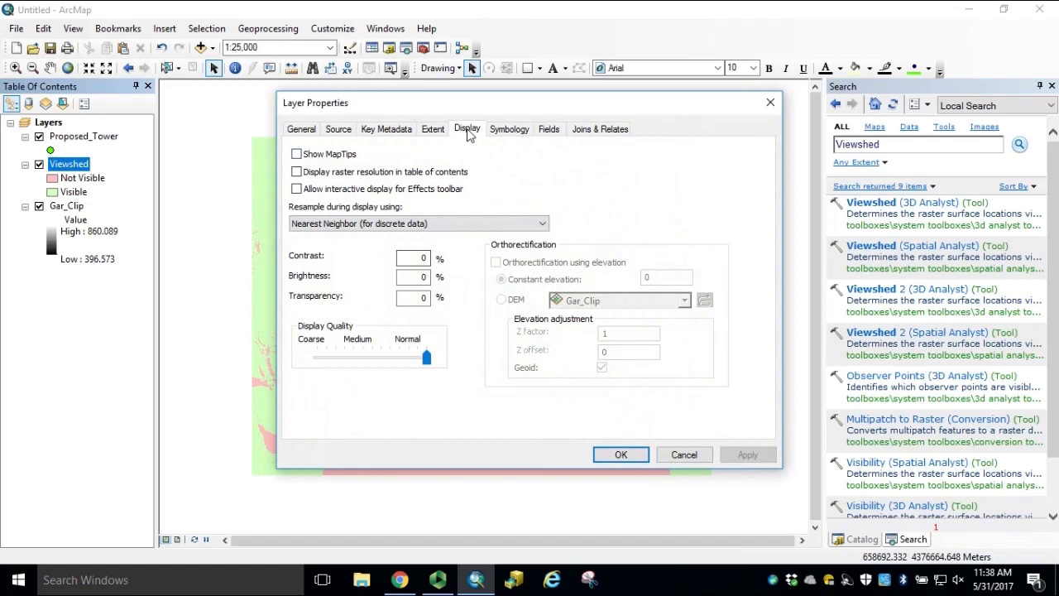
click(414, 299)
text(60)
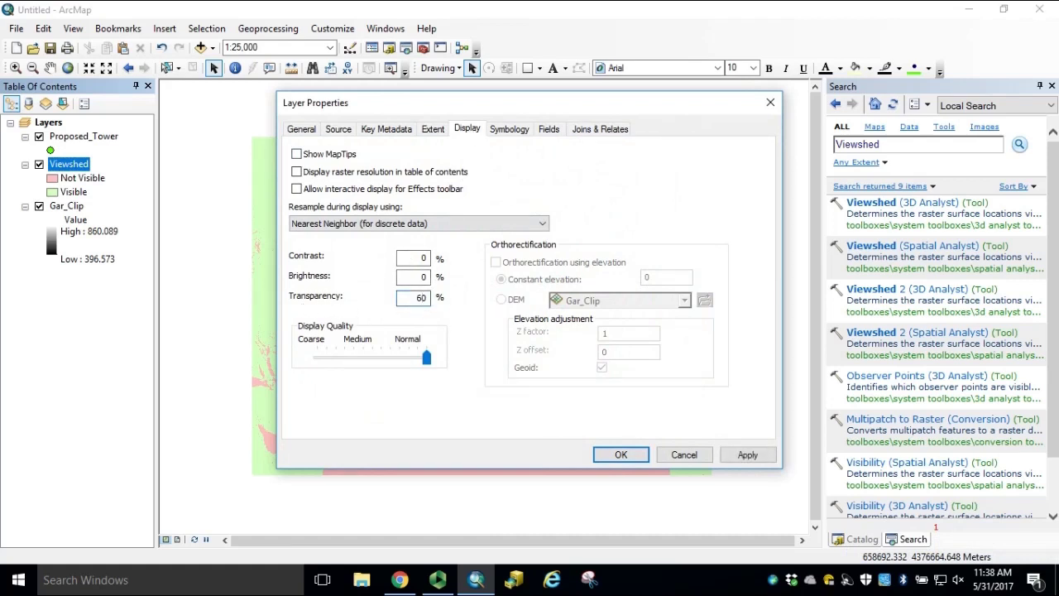
key(Return)
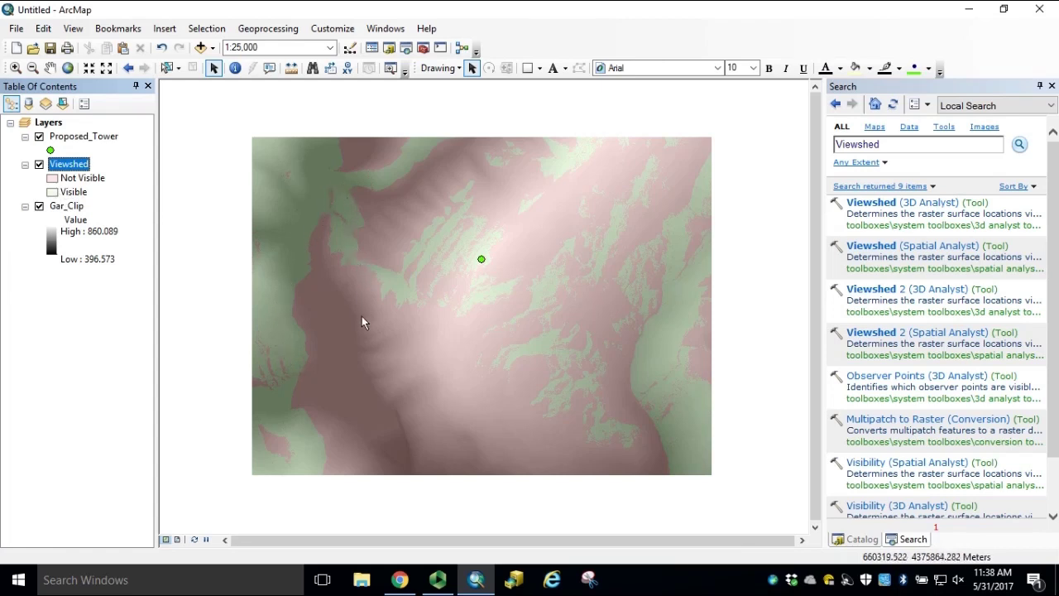
- Zoom in on the terrain southwest of the Proposed_Tower point to inspect the viewshed
click(16, 68)
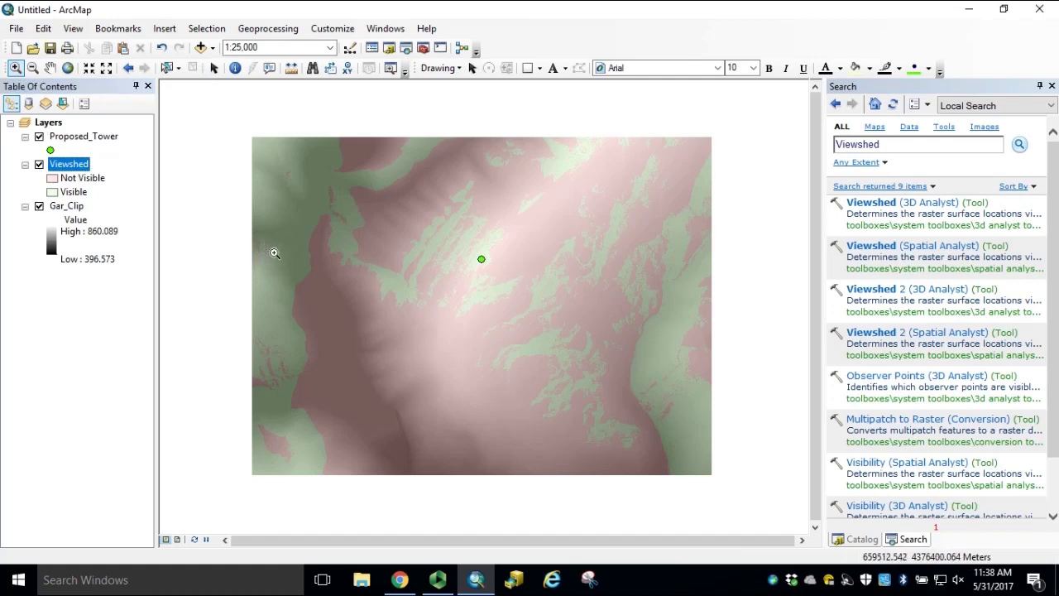
drag(274, 253, 520, 481)
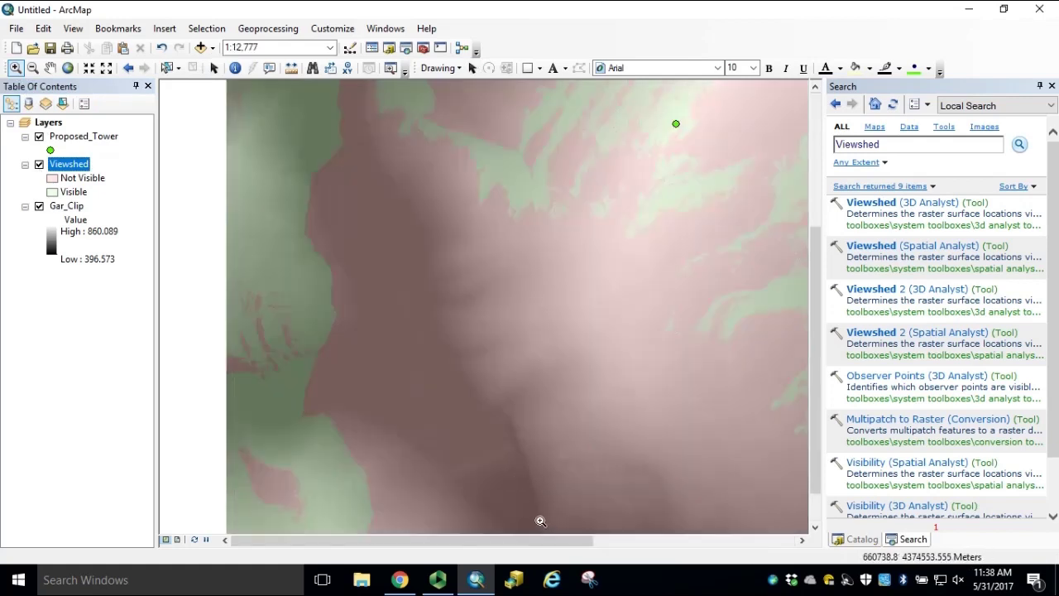